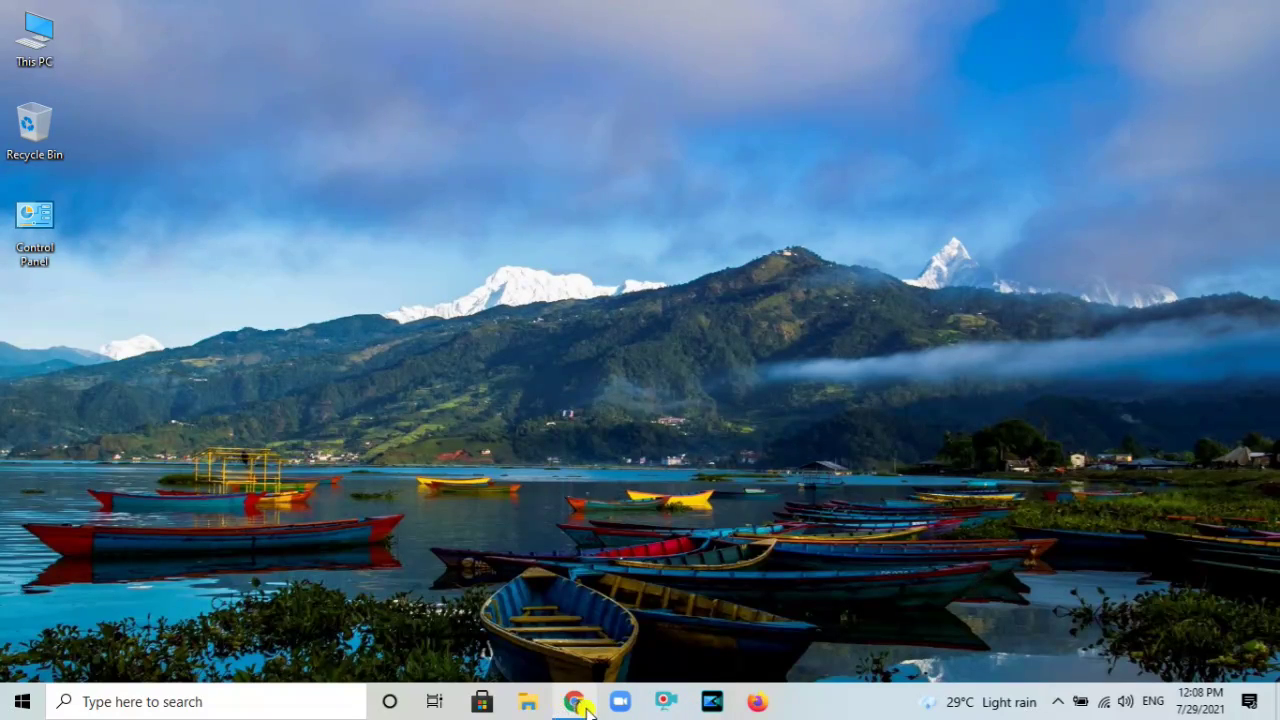
# Switch to Chrome and bring up the Buy/Sell order entry page of the NEPSE Trade Management System.
pyautogui.click(584, 706)
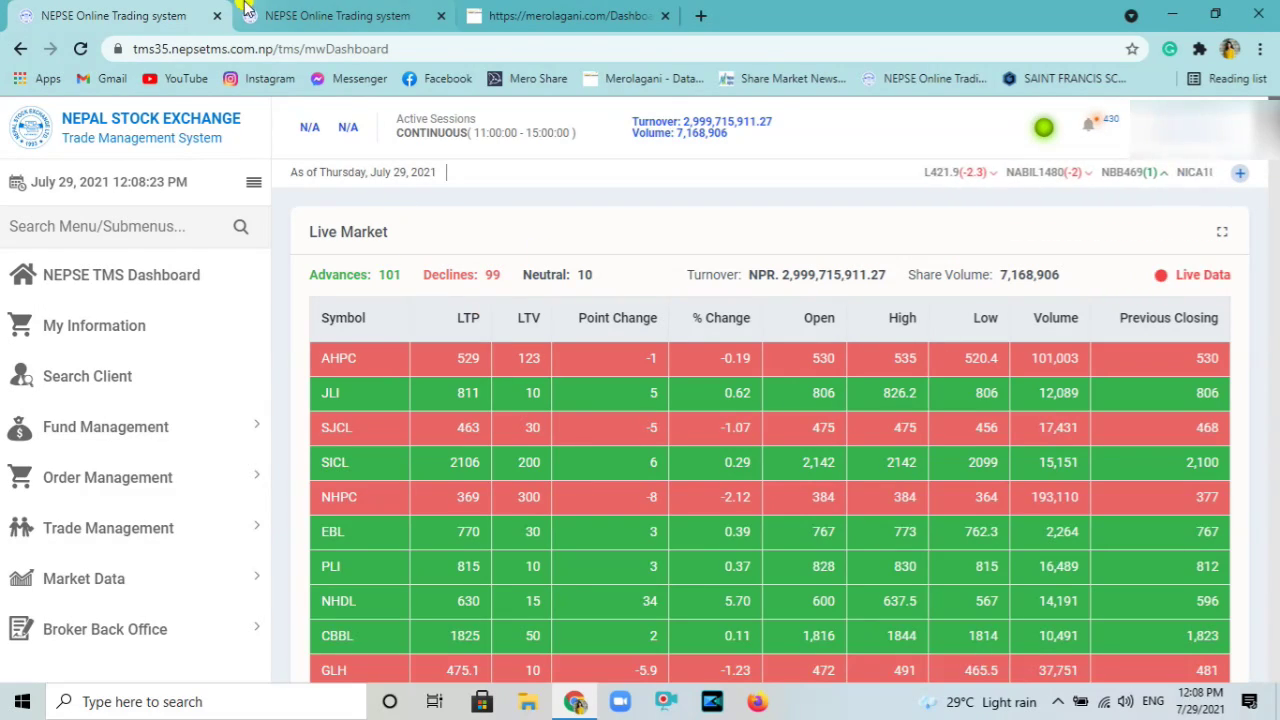
pyautogui.click(83, 50)
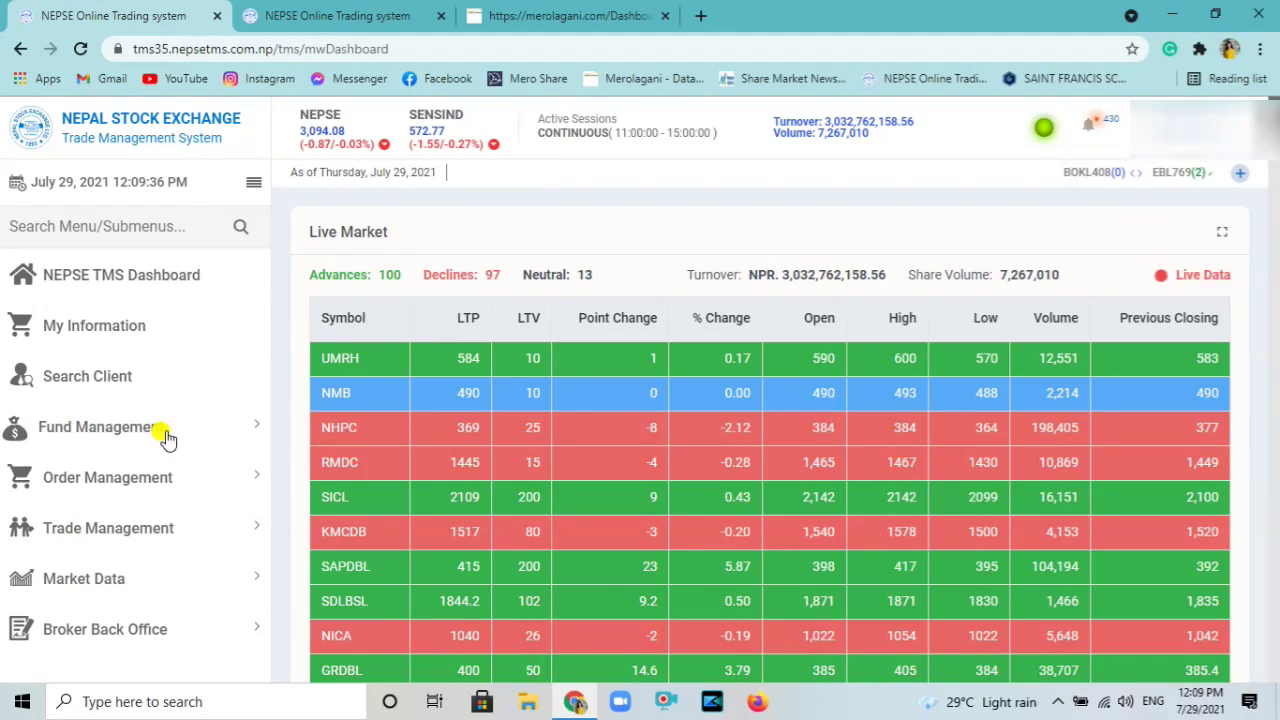
pyautogui.click(107, 484)
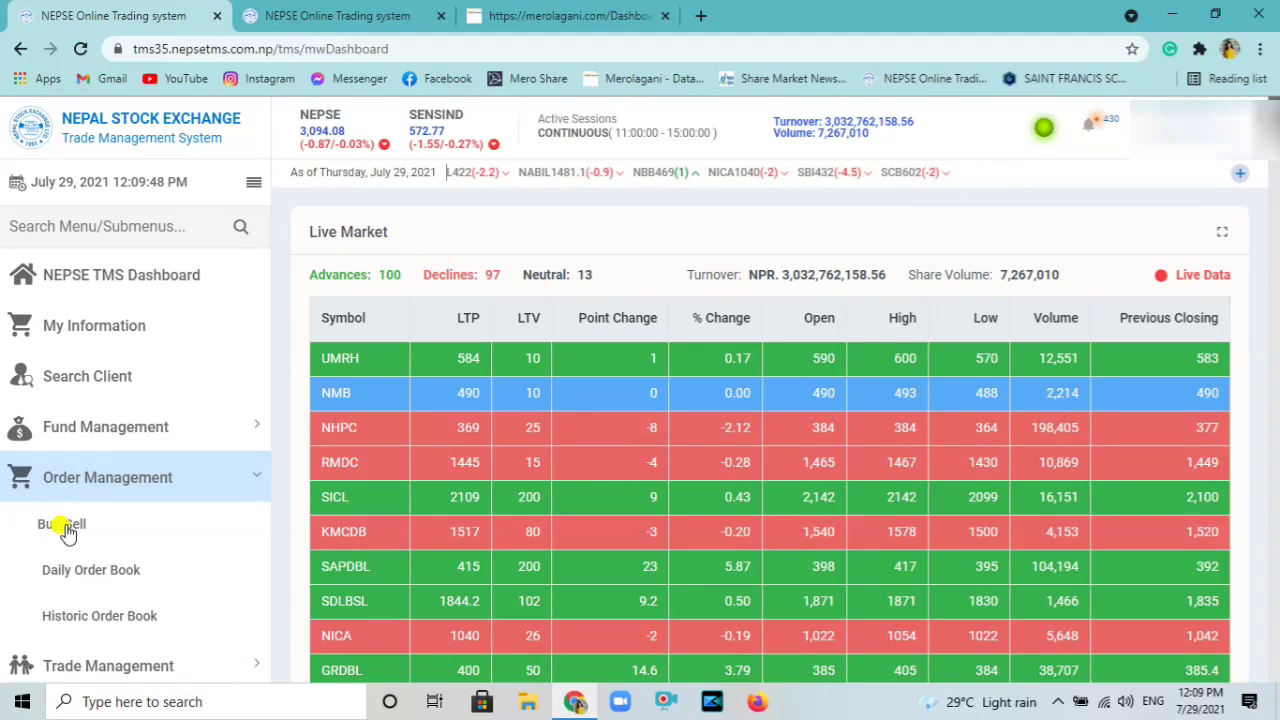
pyautogui.click(322, 12)
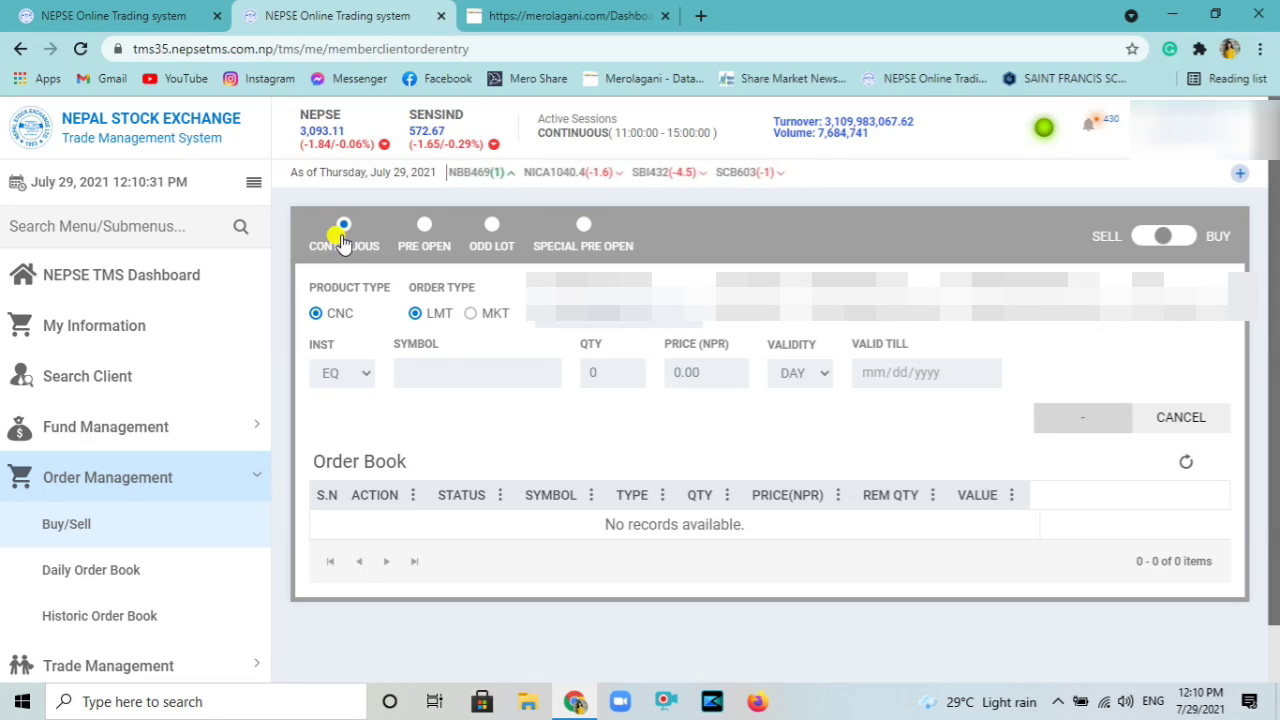
# Choose the odd lot session and enter an order for CIT (Citizen Investment Trust) with quantity 5.
pyautogui.click(419, 226)
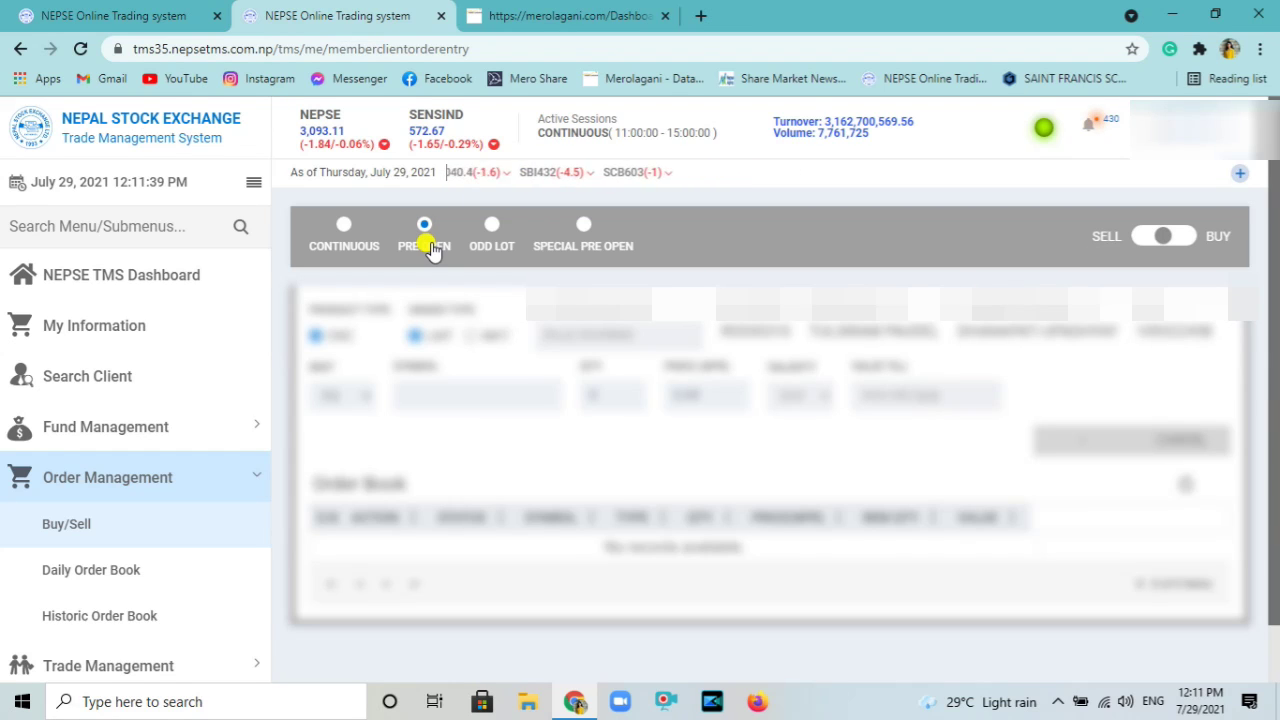
pyautogui.click(488, 226)
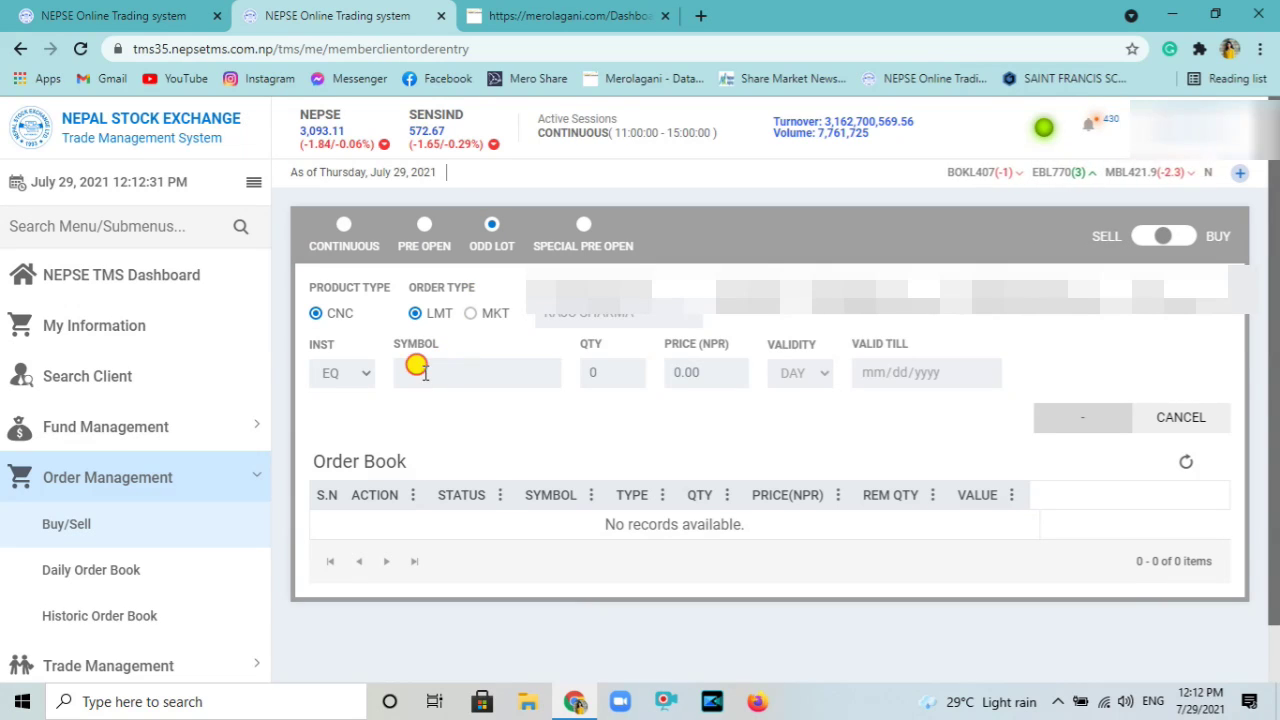
pyautogui.click(458, 366)
pyautogui.write('c')
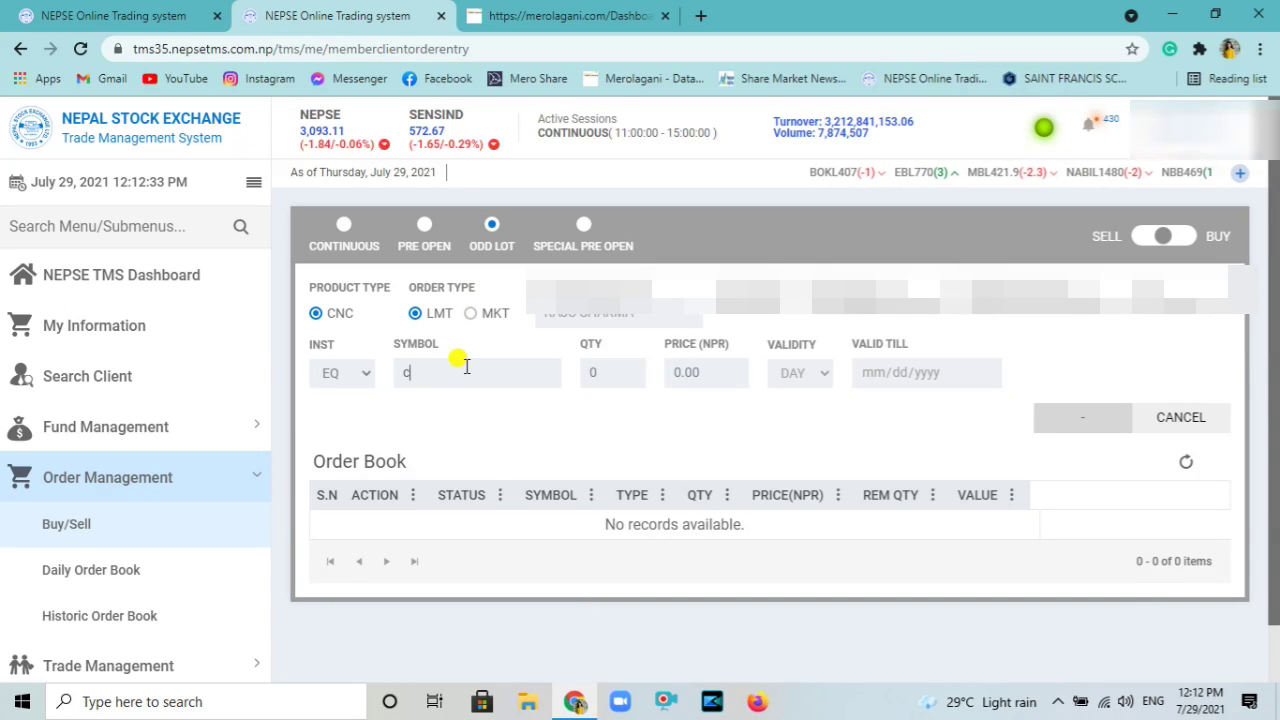
pyautogui.write('it')
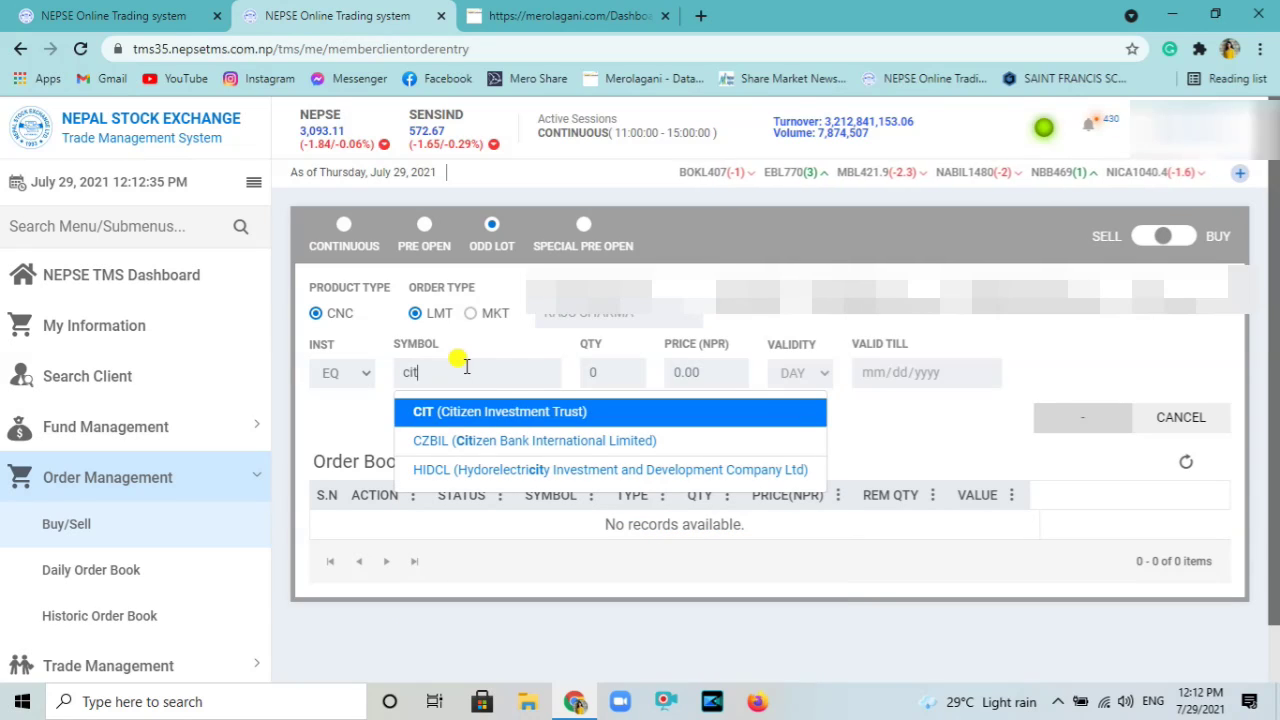
pyautogui.click(505, 413)
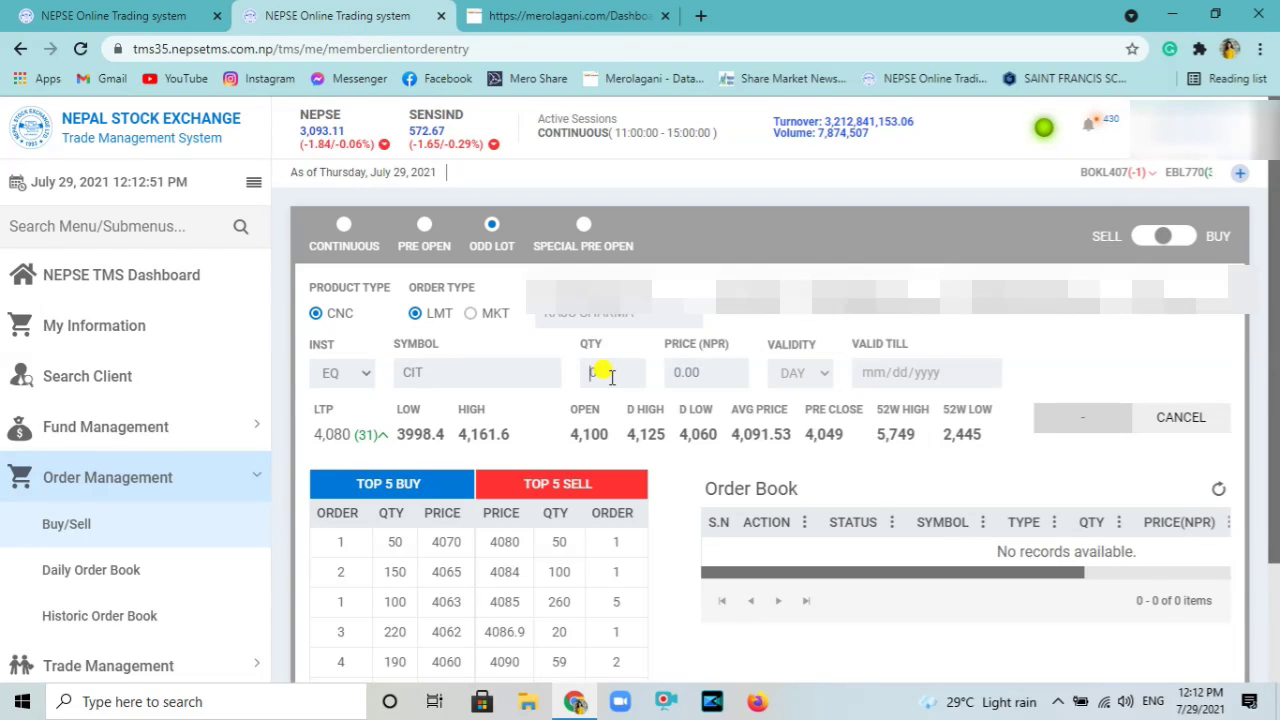
pyautogui.write('5')
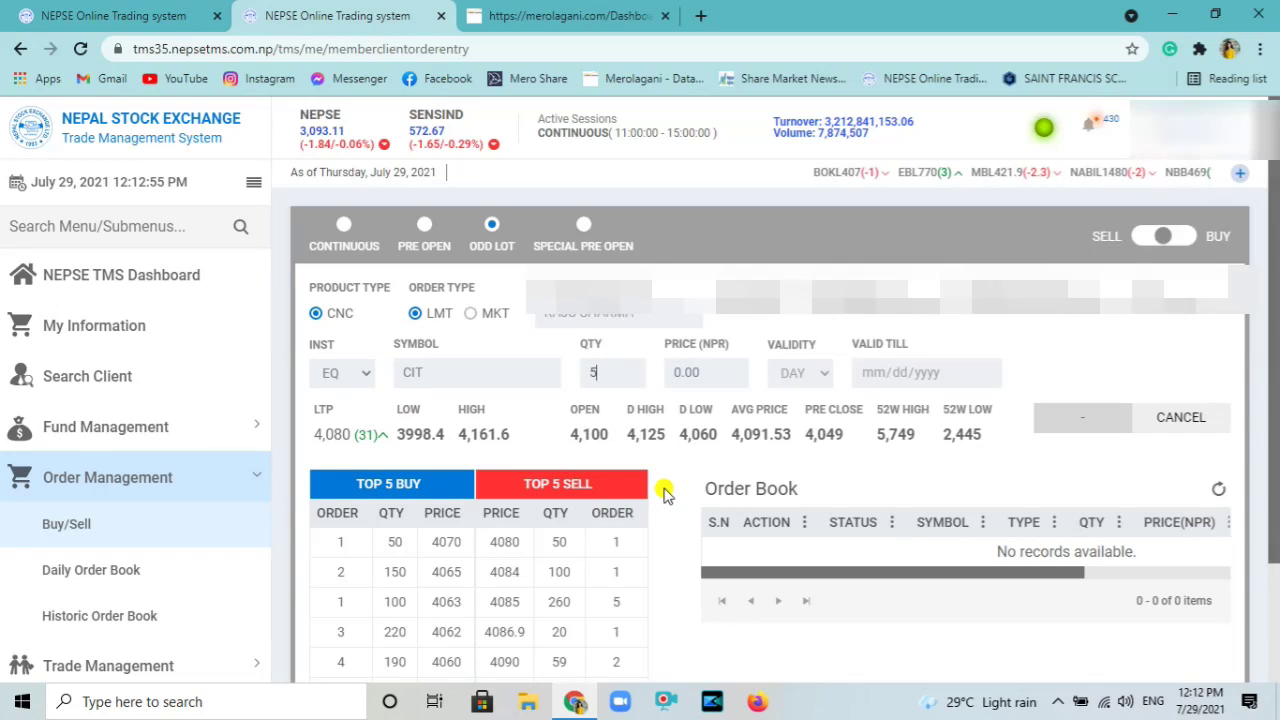
# Set the CIT order's price to 4070 NPR, try it as a sell order, and change it to a buy order.
pyautogui.scroll(-1, 662, 485)
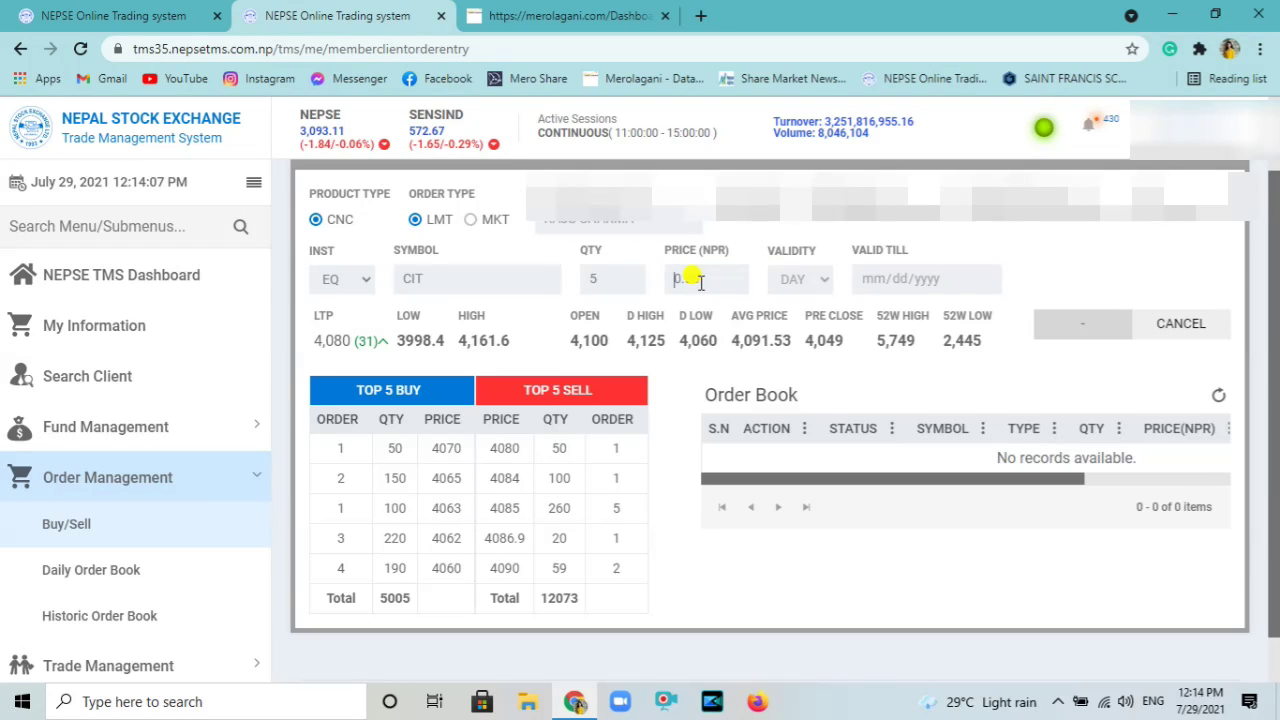
pyautogui.write('4070')
pyautogui.scroll(1, 1270, 383)
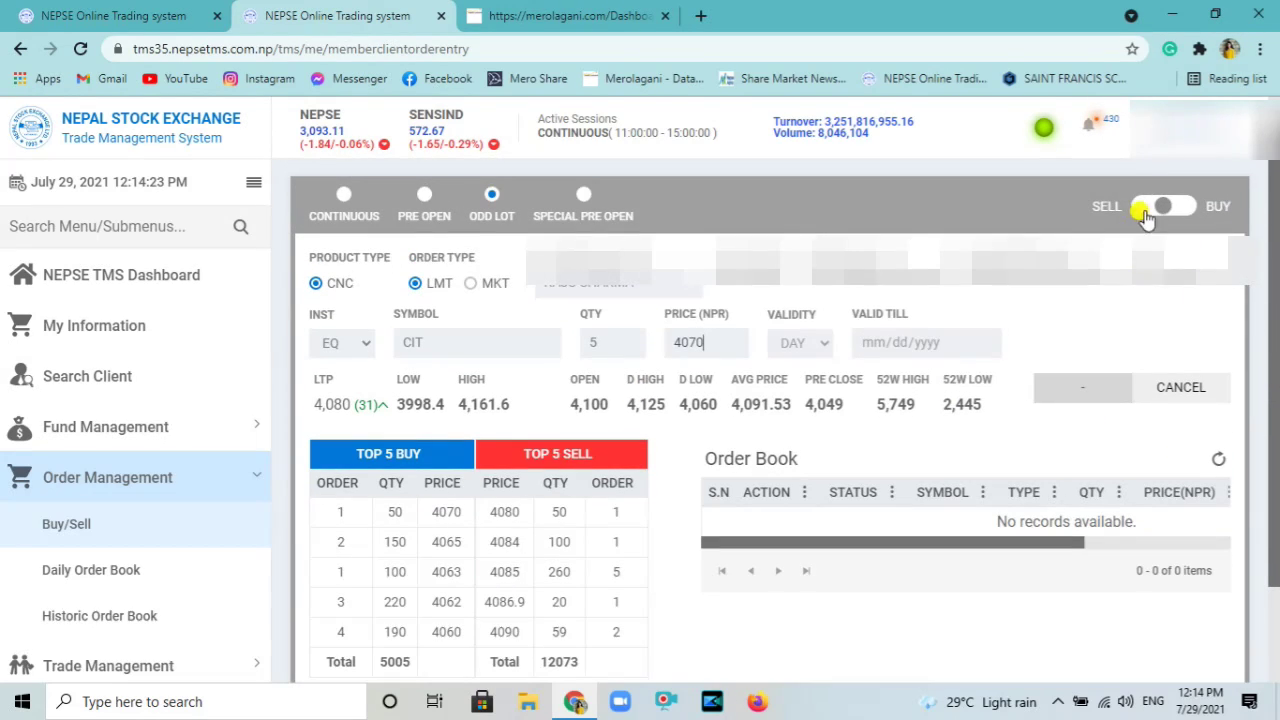
pyautogui.click(1146, 212)
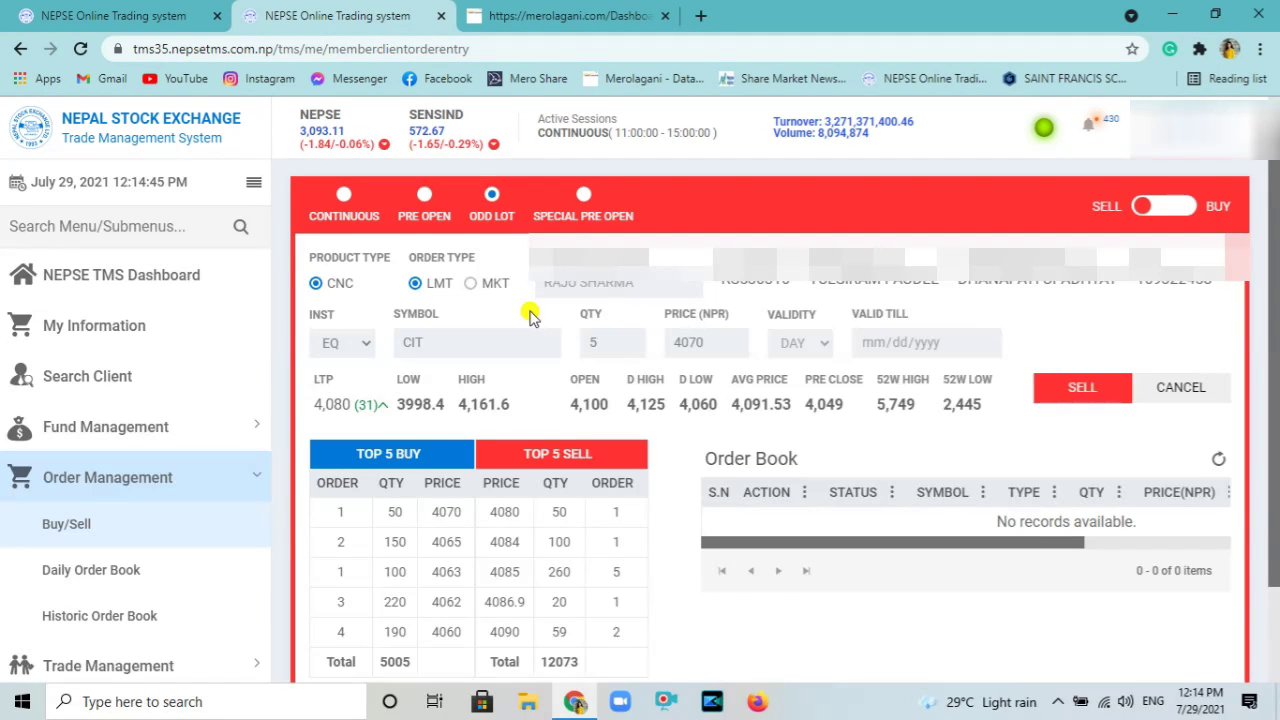
pyautogui.click(1183, 210)
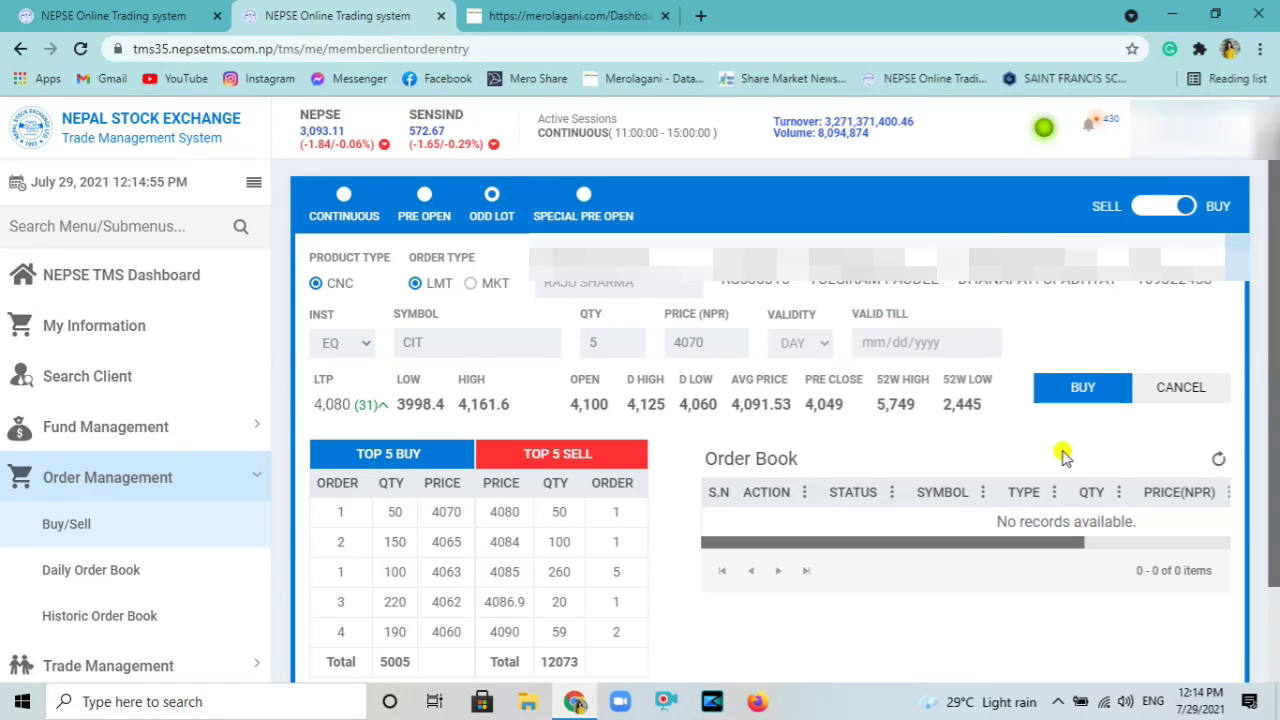
pyautogui.click(1081, 388)
# Change the order session to continuous and select the symbol NICA (NIC Asia Bank Ltd.).
pyautogui.click(585, 200)
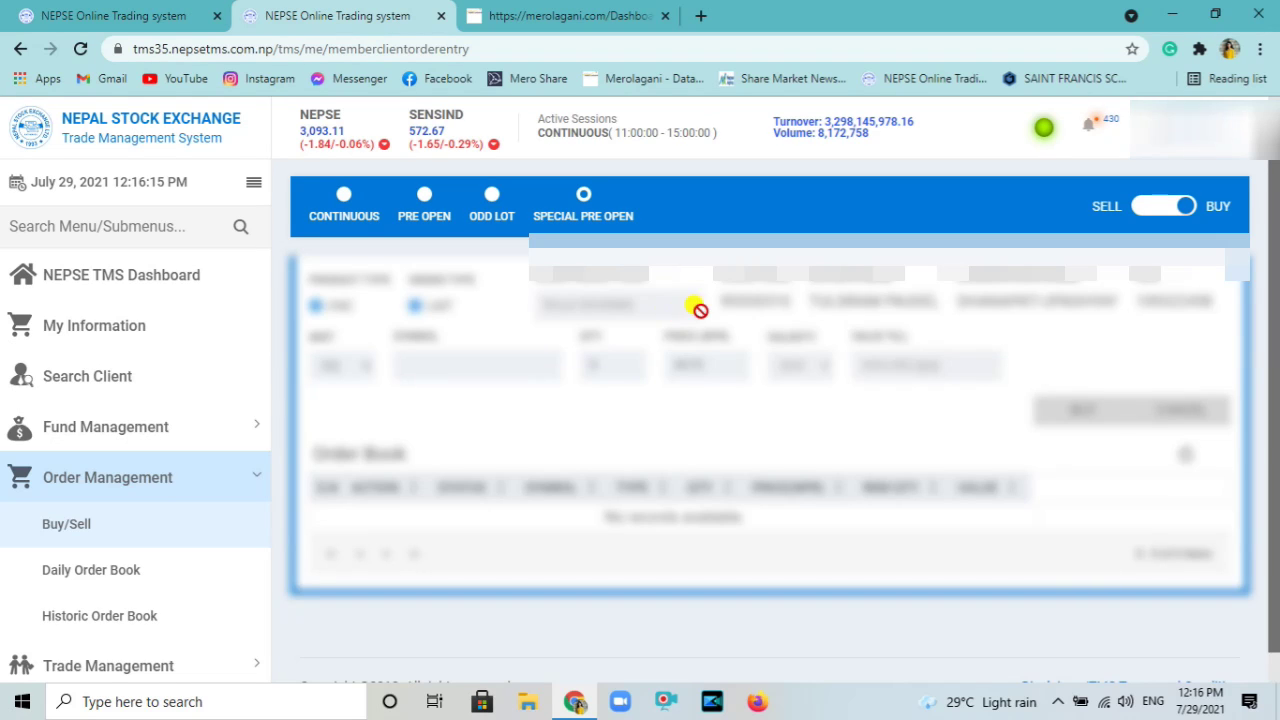
pyautogui.click(580, 193)
pyautogui.click(343, 197)
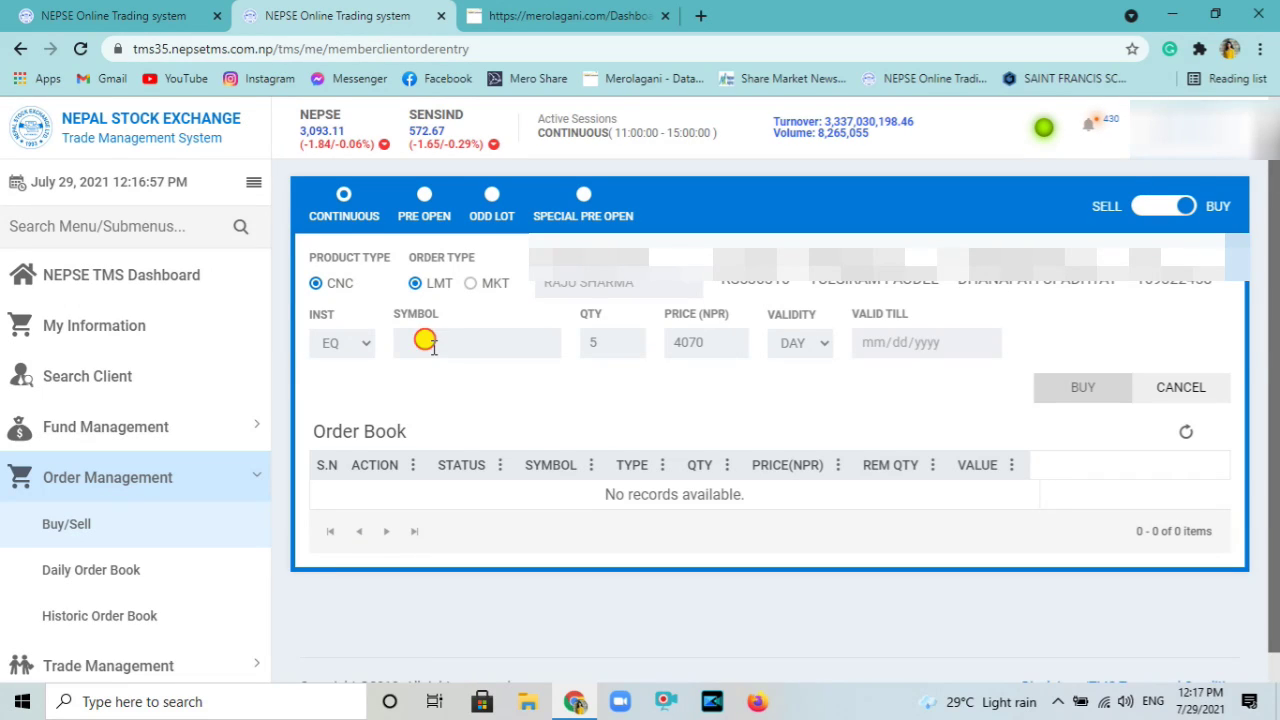
pyautogui.write('nica')
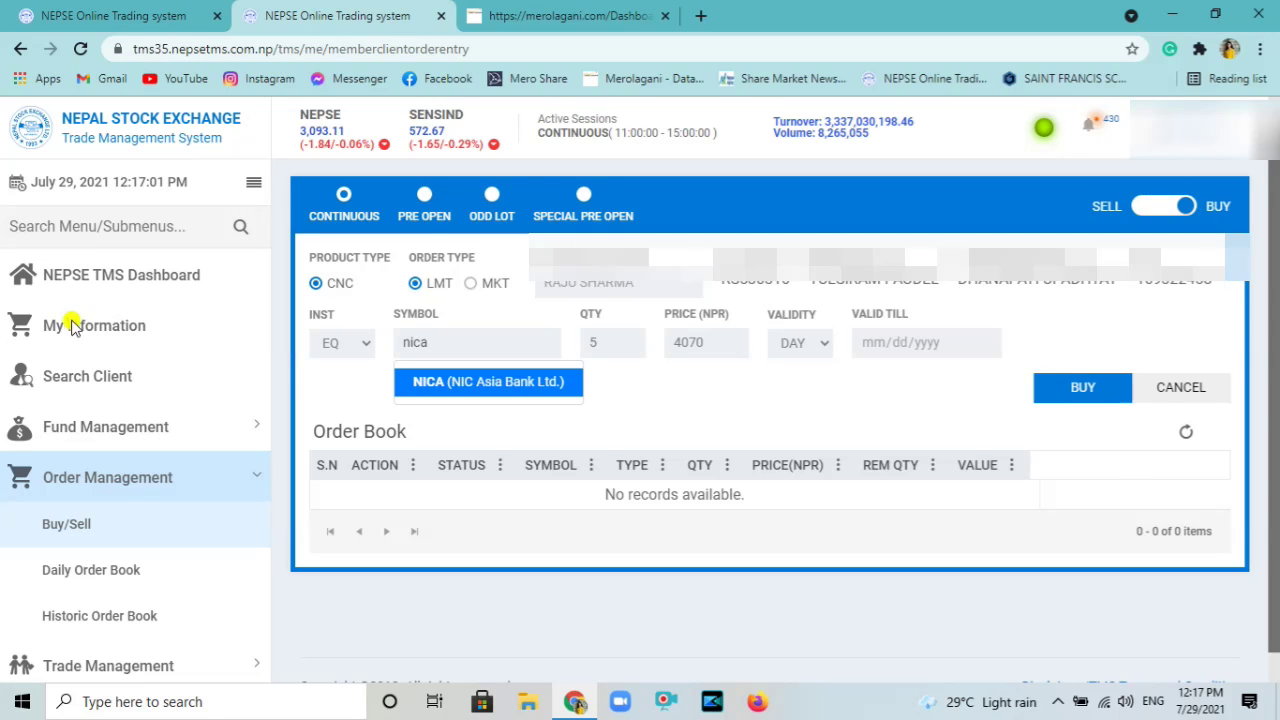
pyautogui.click(436, 384)
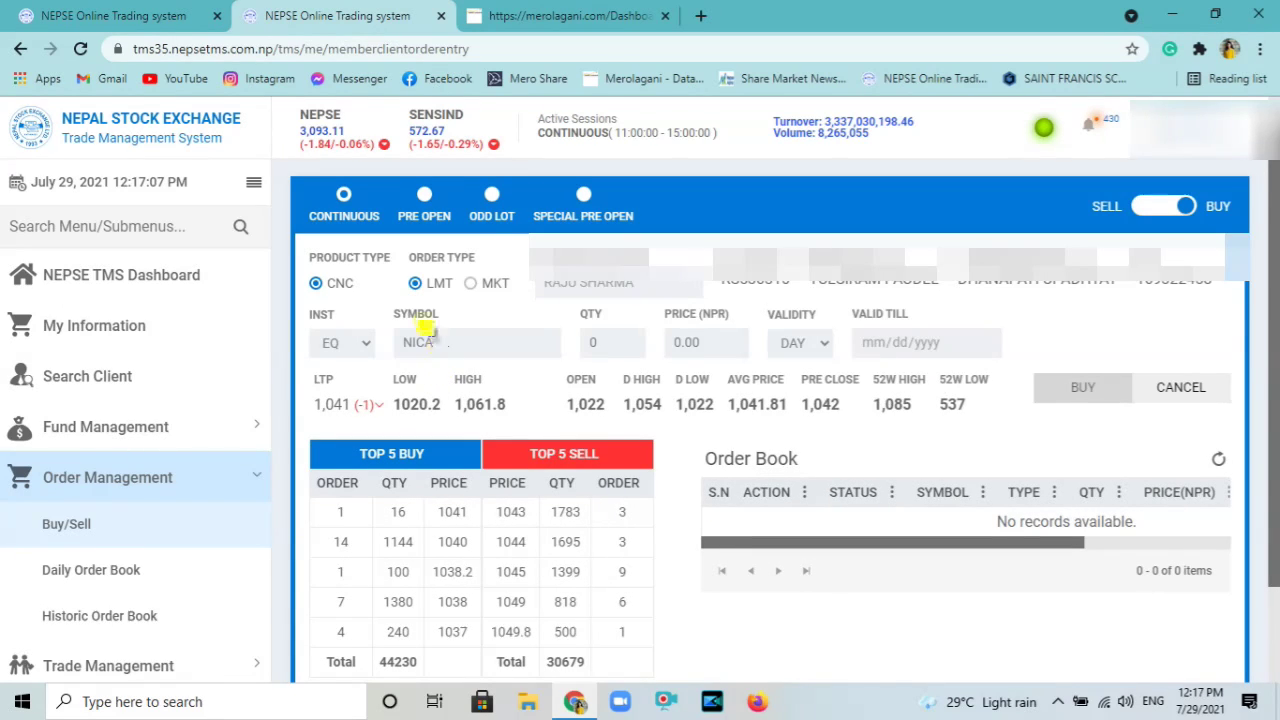
pyautogui.press('BackSpace')
pyautogui.write('A')
# Set the NICA buy order's quantity to 50 and its price to 1061 NPR.
pyautogui.click(593, 346)
pyautogui.write('50')
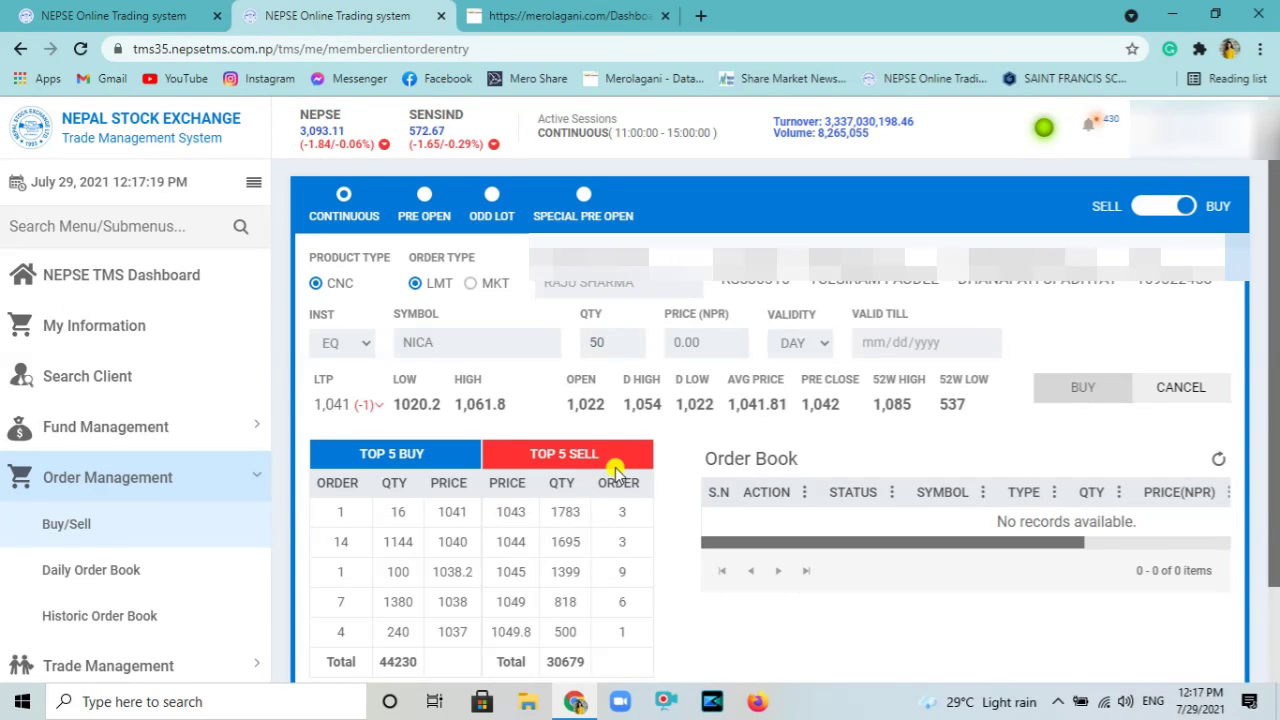
pyautogui.click(688, 343)
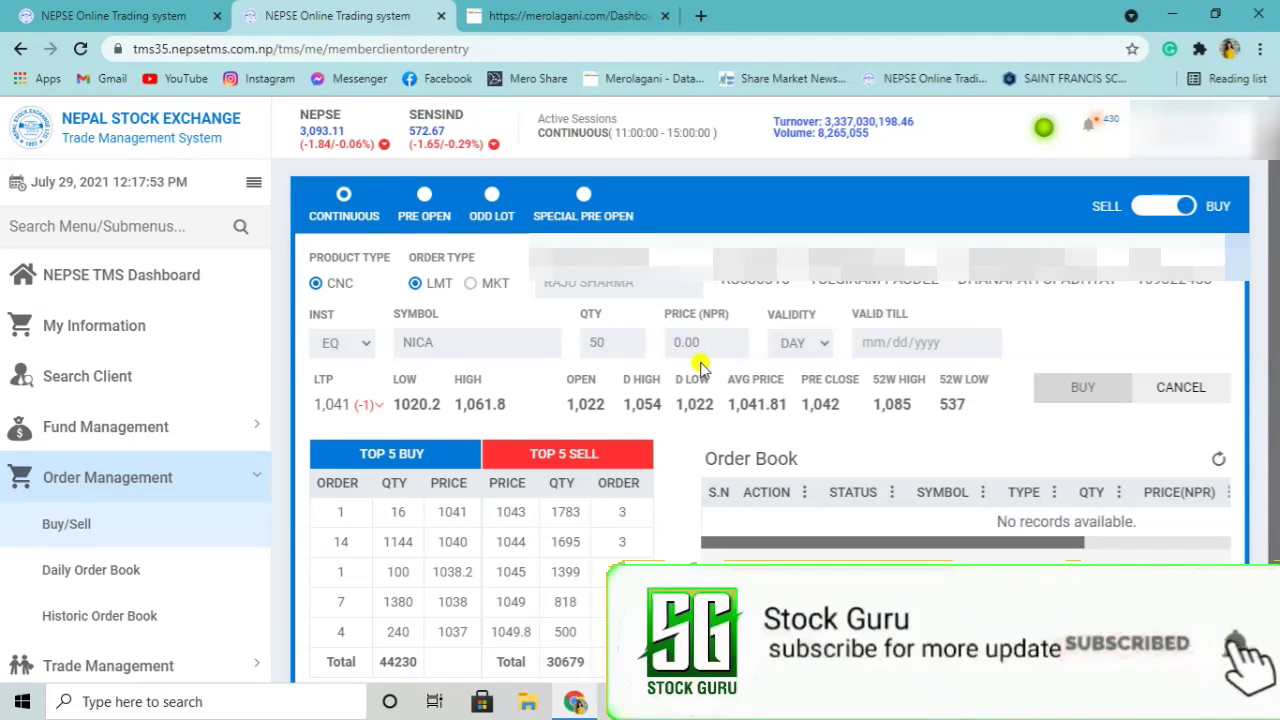
pyautogui.write('10')
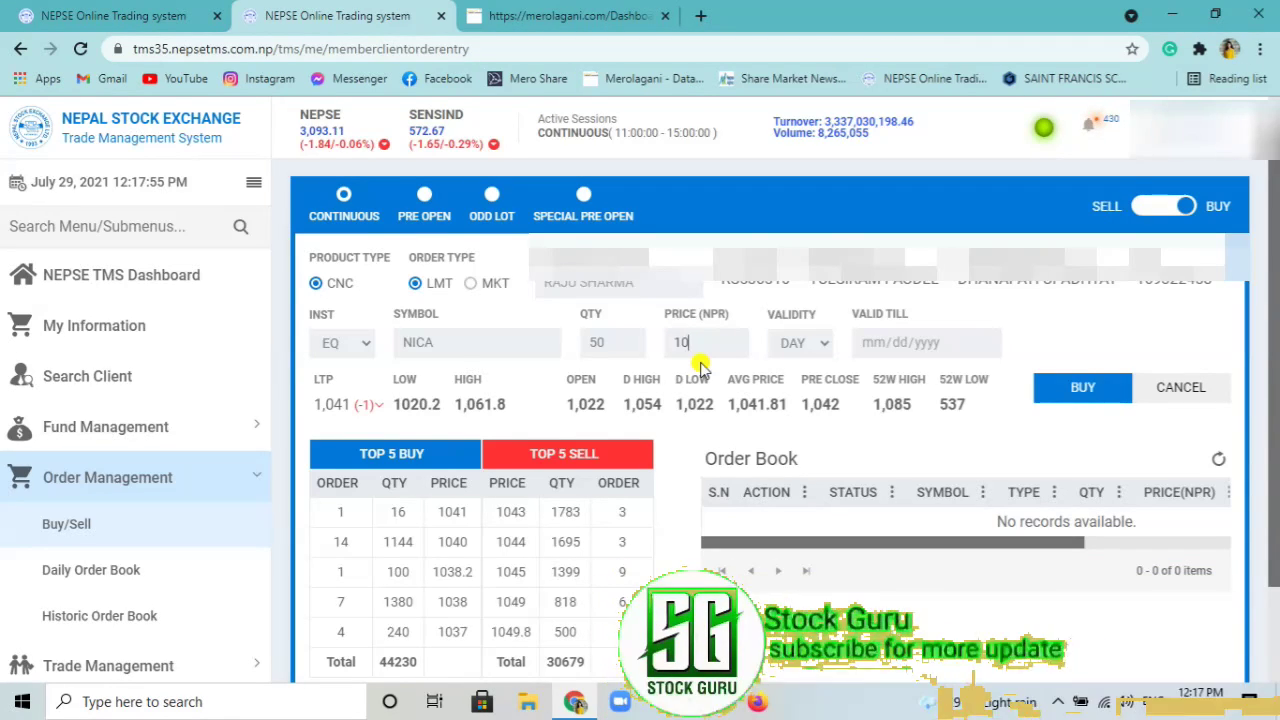
pyautogui.write('61')
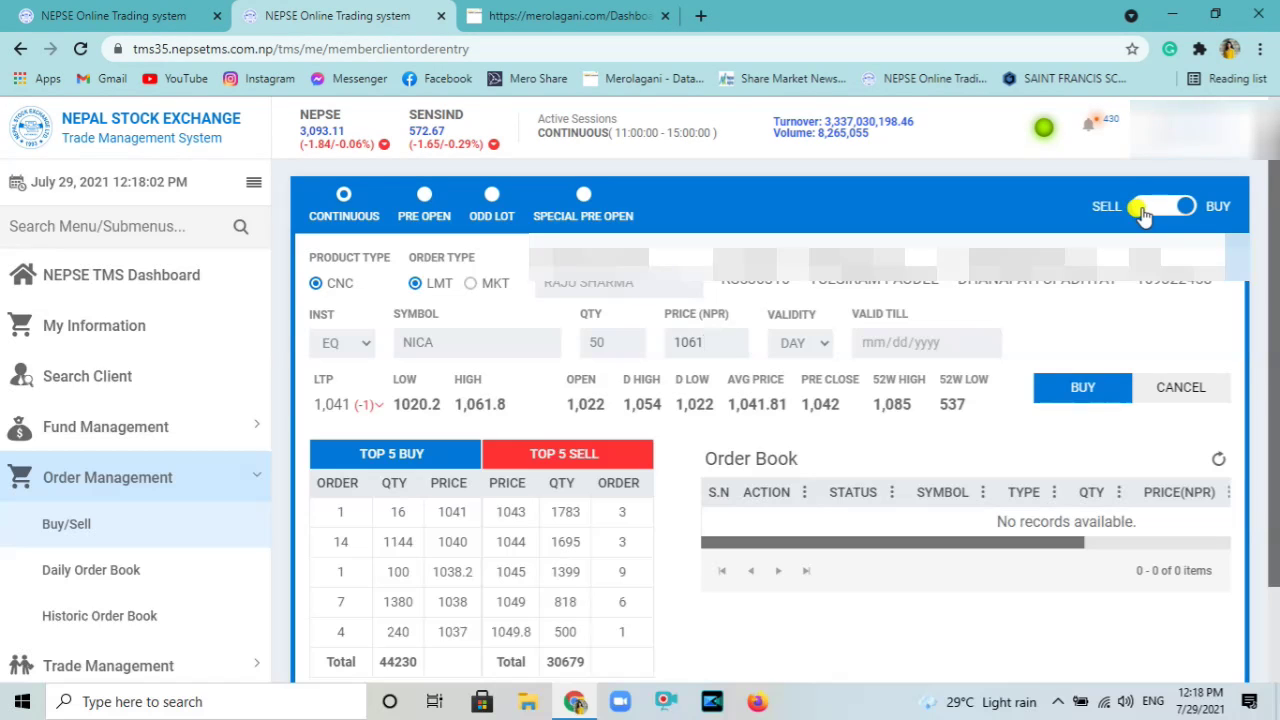
# Try GTC validity for the NICA order, then GTD validity with a valid-till date of 08/29/2021.
pyautogui.click(813, 341)
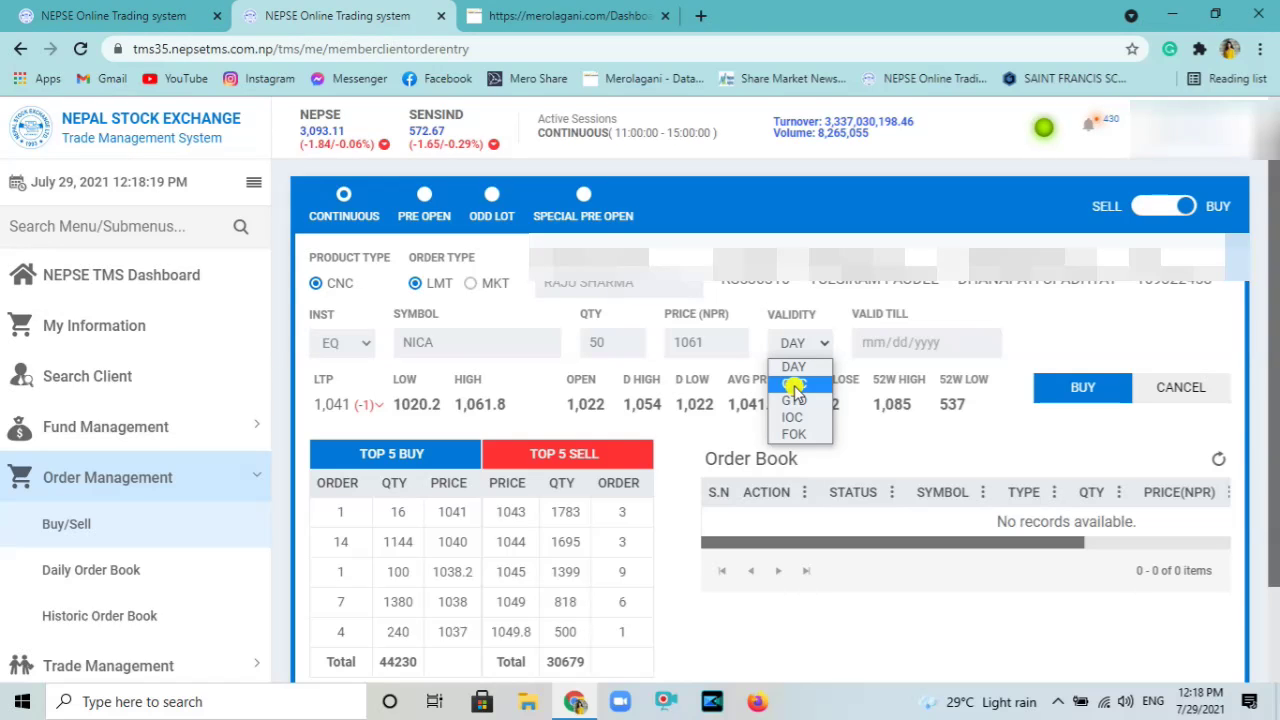
pyautogui.click(794, 386)
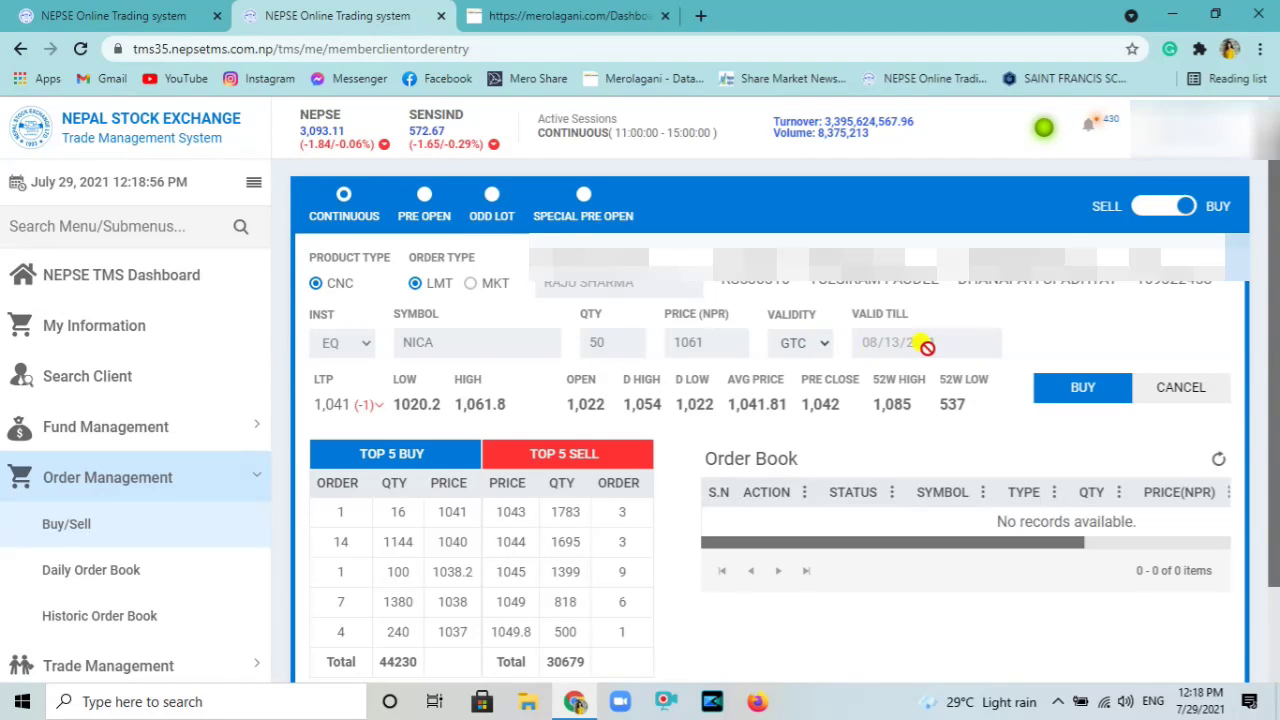
pyautogui.click(818, 346)
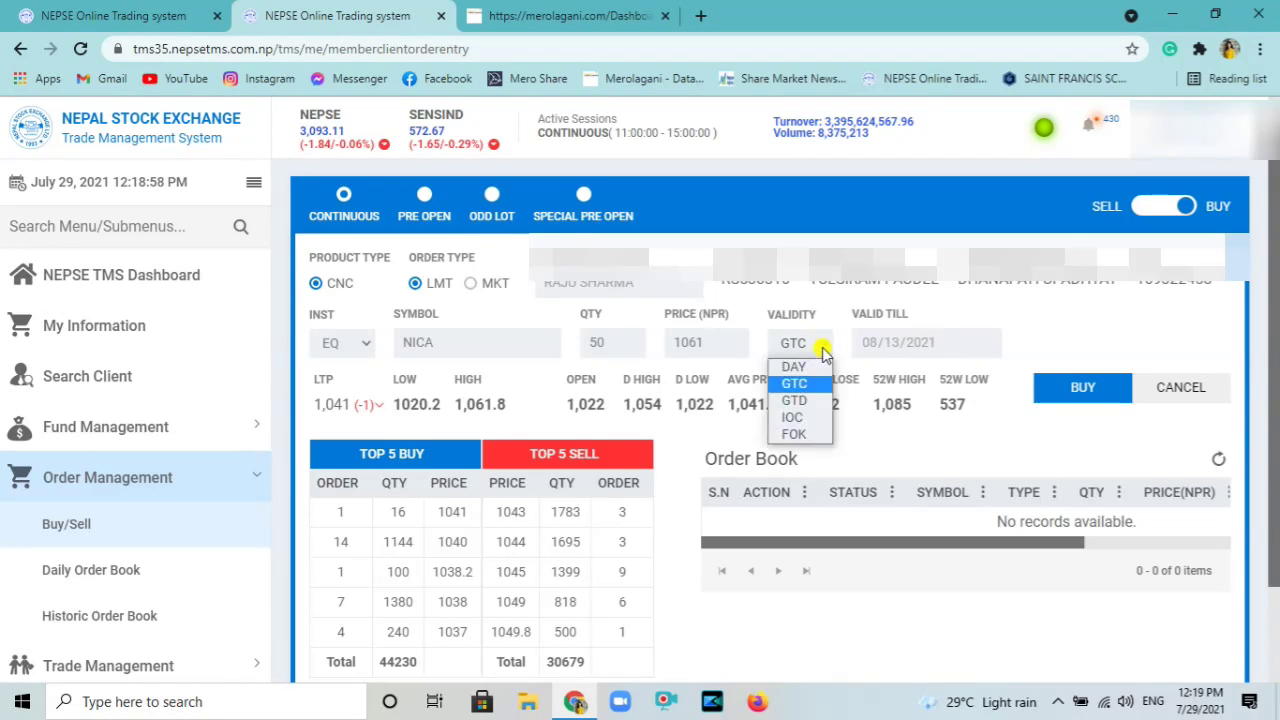
pyautogui.click(798, 400)
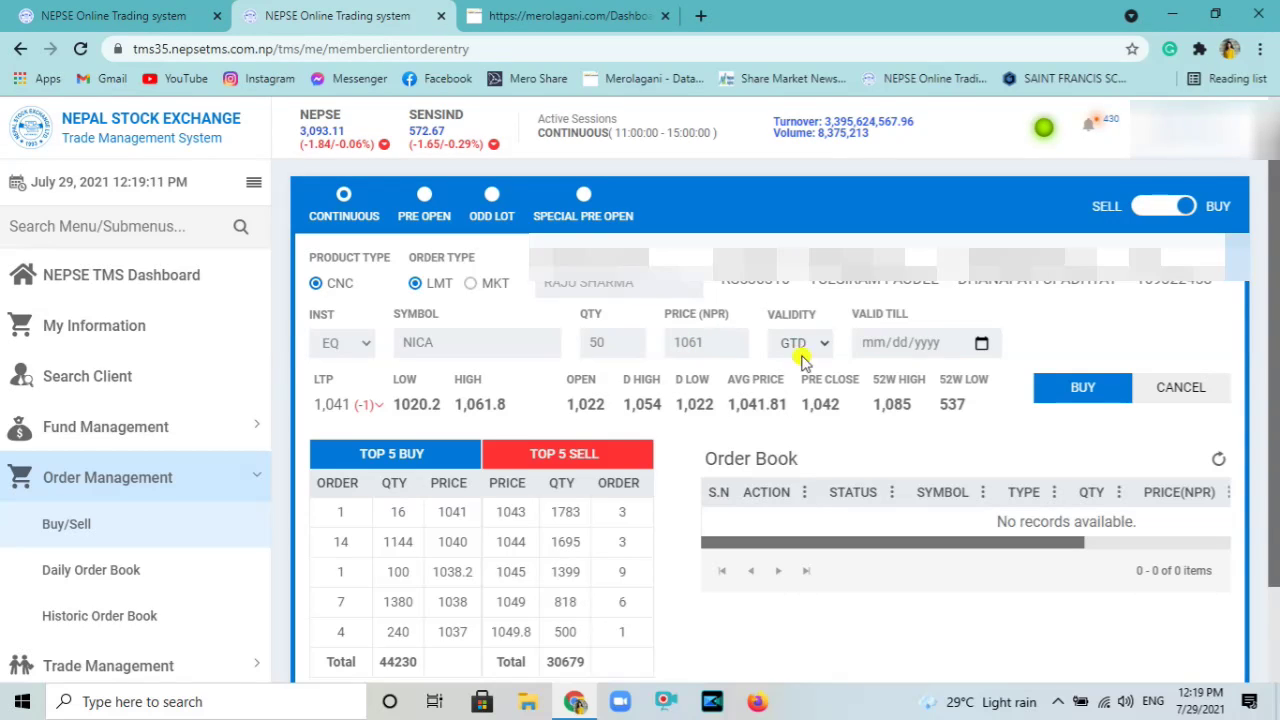
pyautogui.click(982, 345)
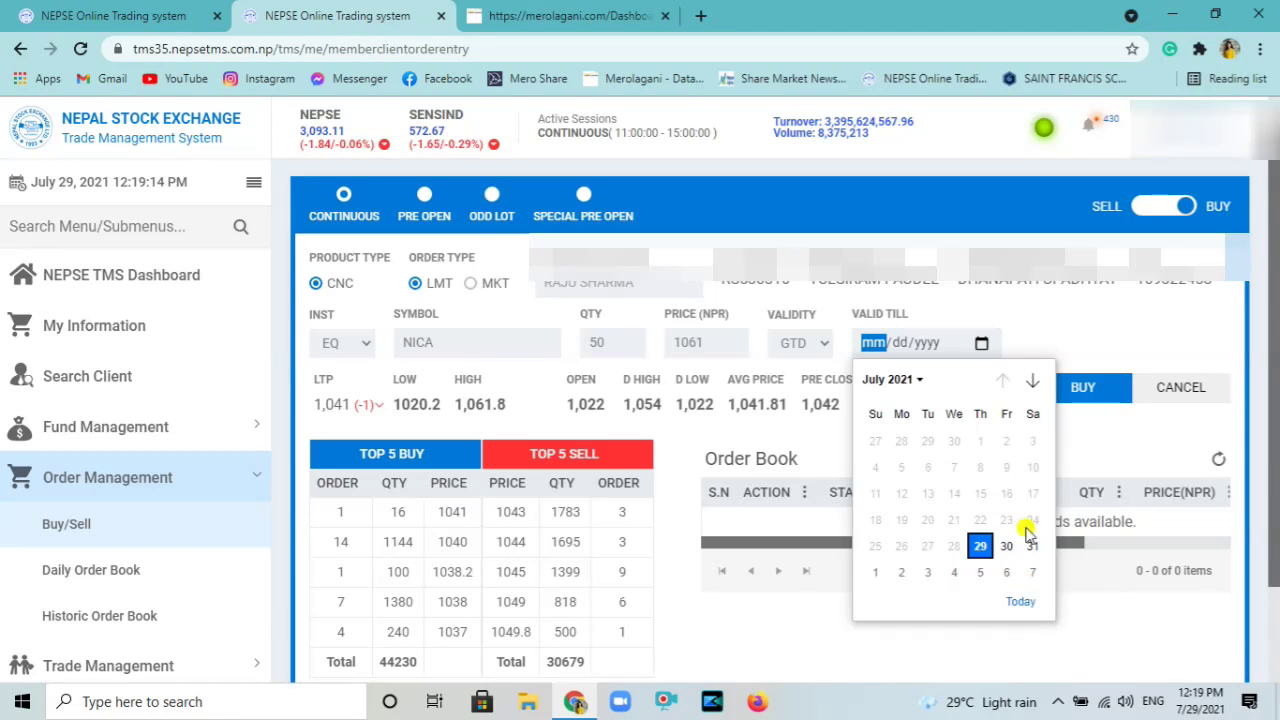
pyautogui.click(1031, 385)
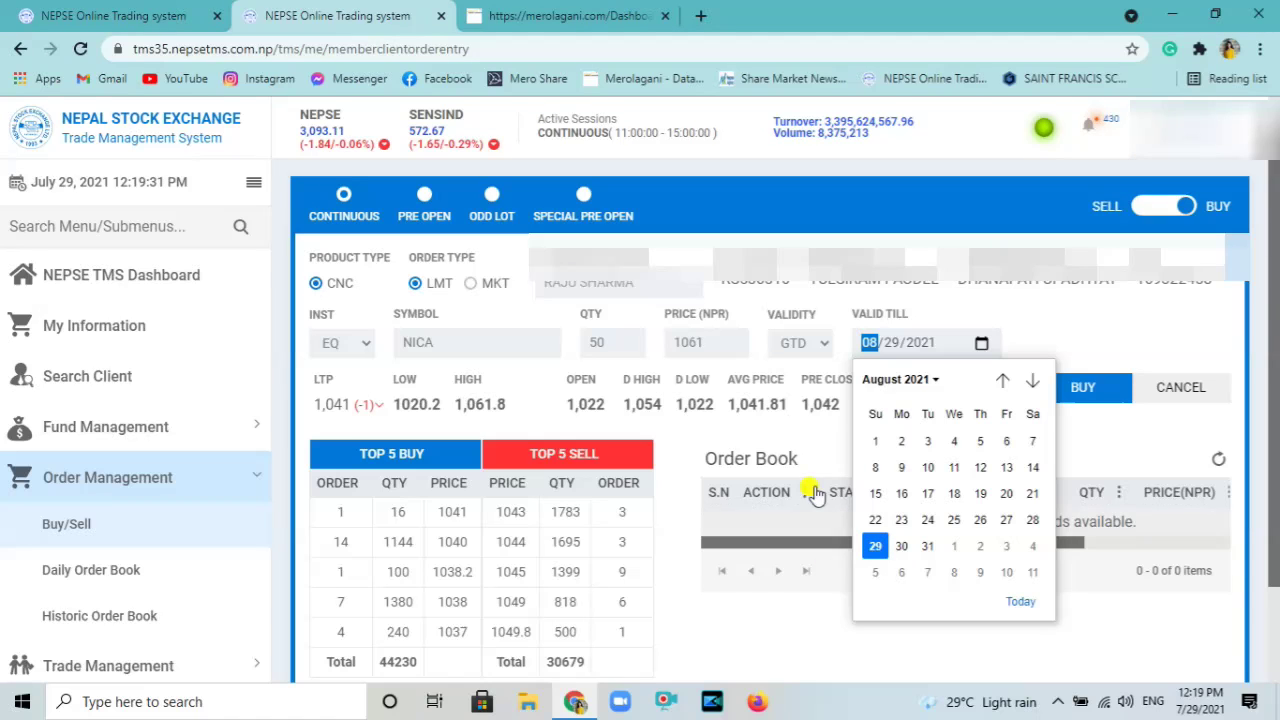
# Try the IOC and FOK validity options on the NICA order.
pyautogui.click(826, 345)
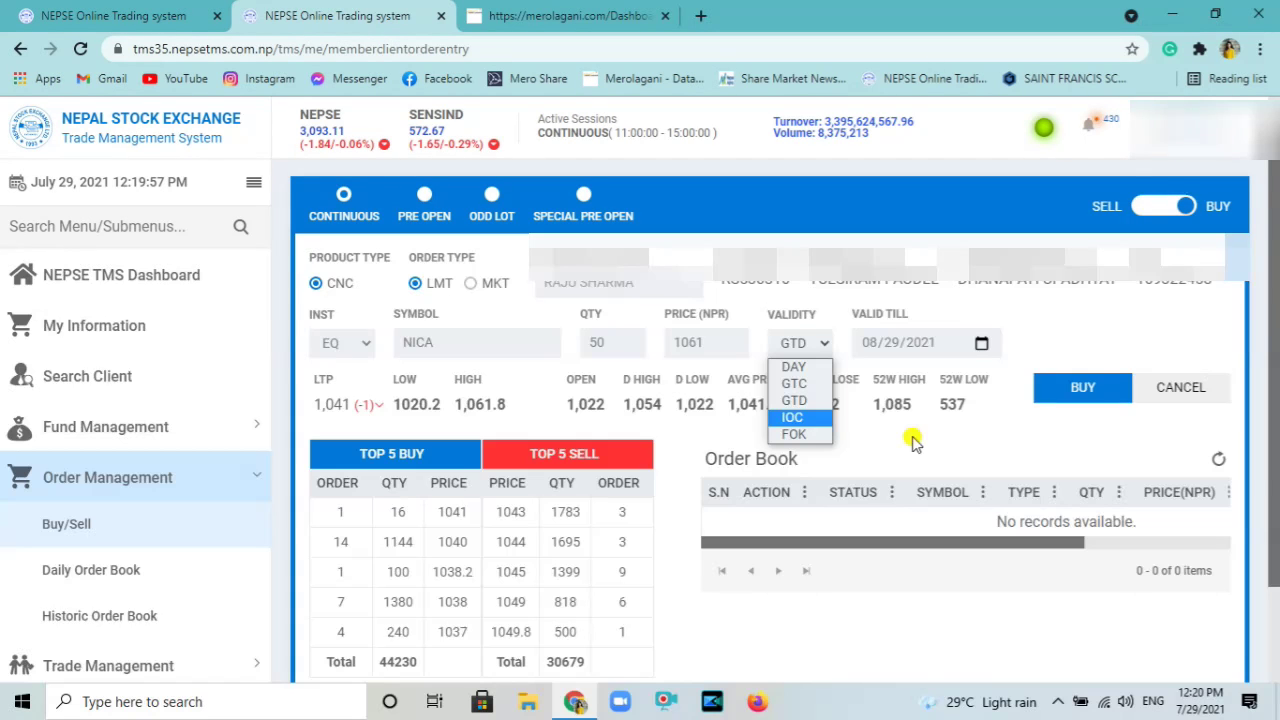
pyautogui.click(793, 418)
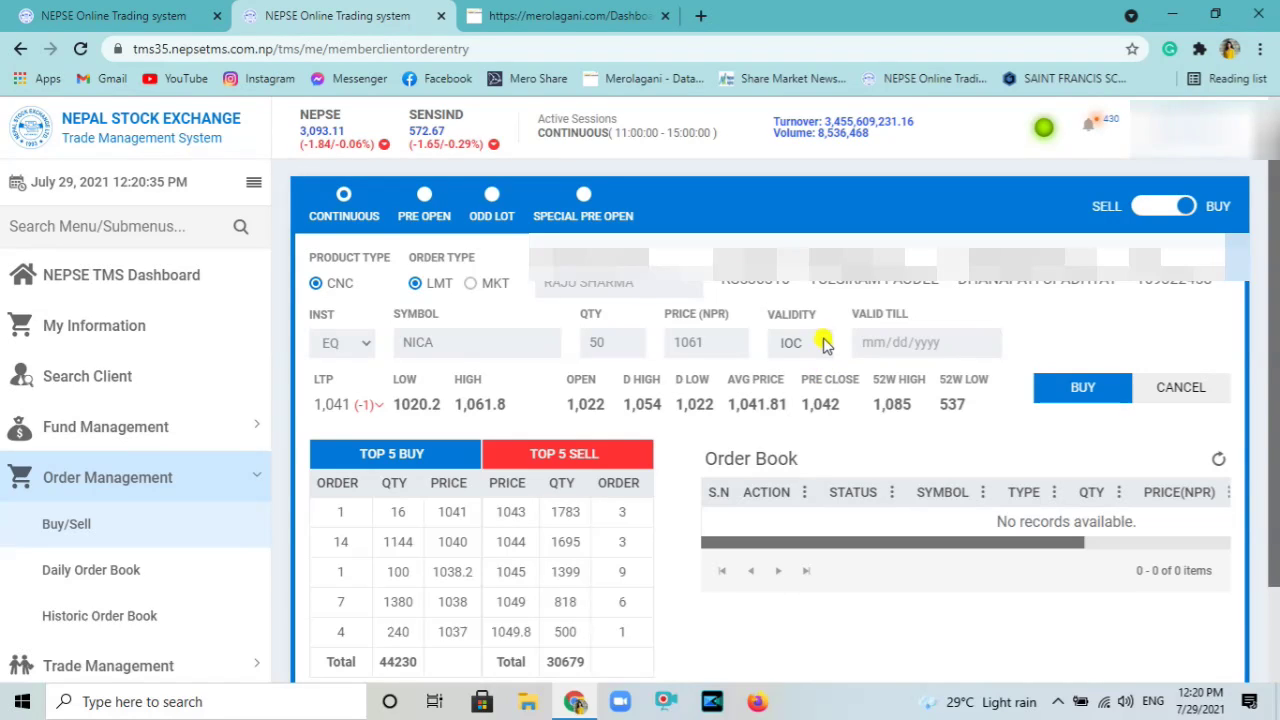
pyautogui.click(824, 344)
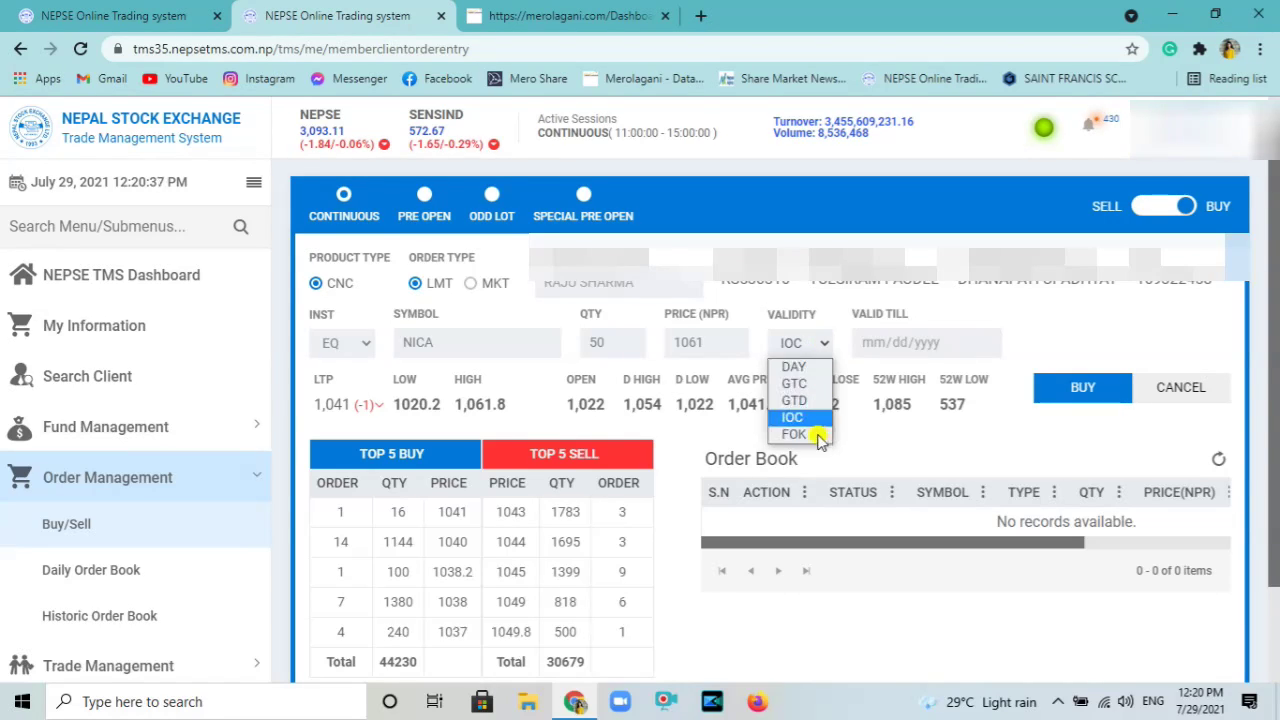
pyautogui.click(800, 436)
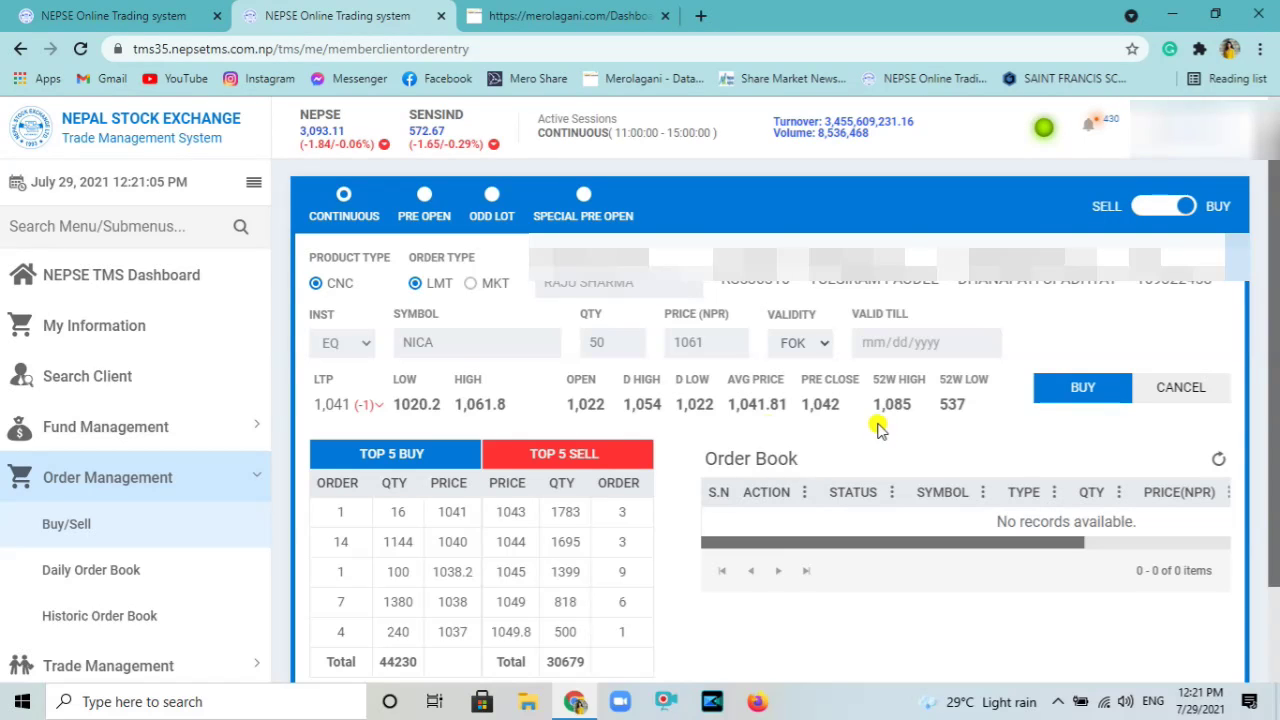
# Set the NICA order's validity to DAY and switch it to a sell order.
pyautogui.click(822, 342)
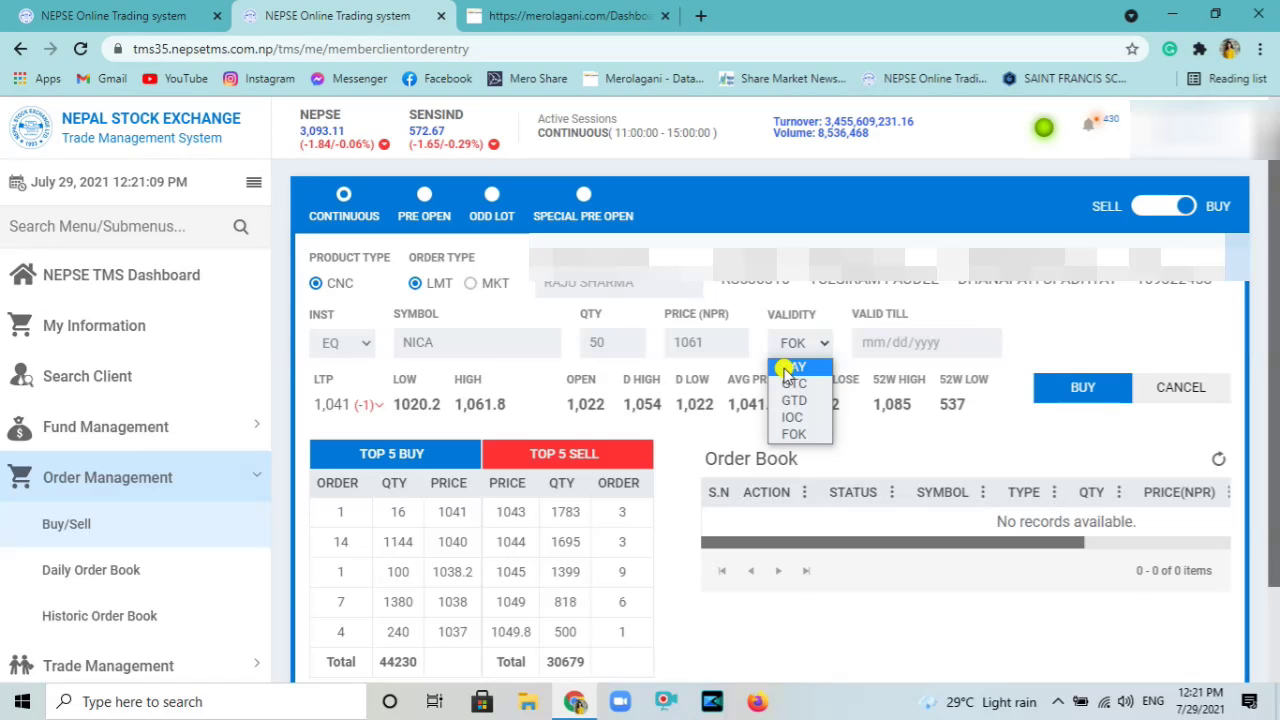
pyautogui.click(790, 368)
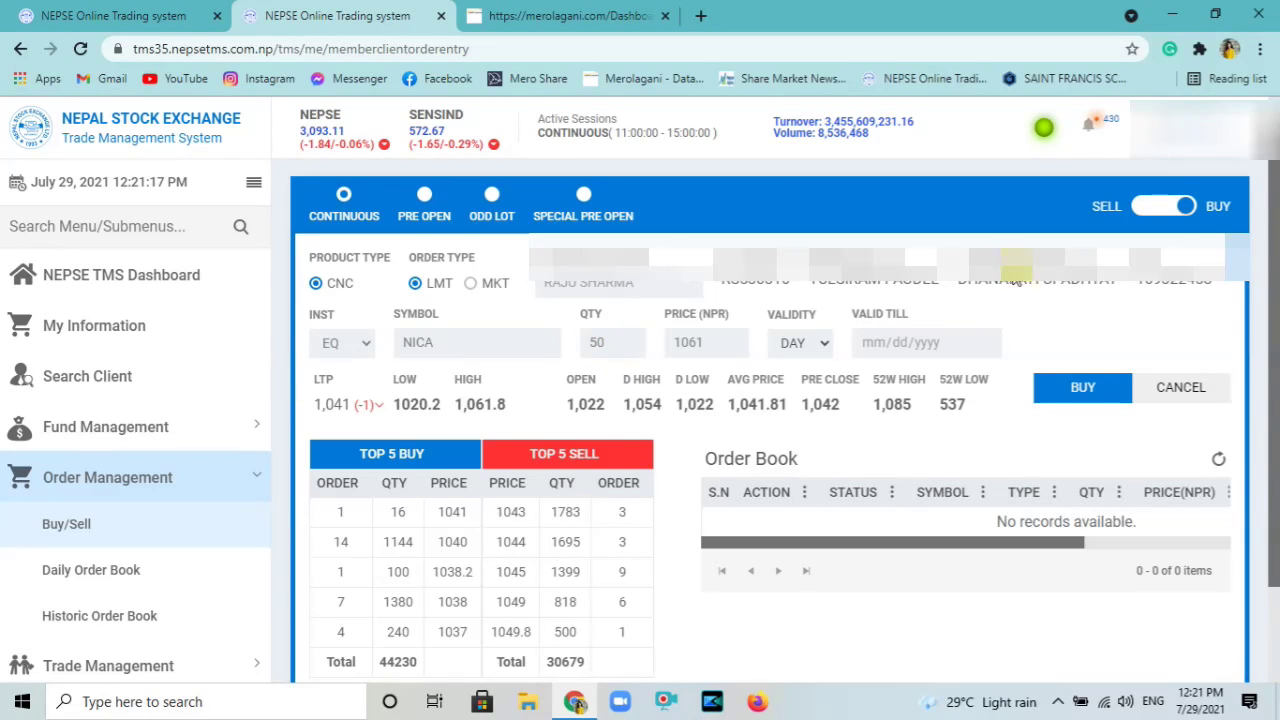
pyautogui.click(1137, 208)
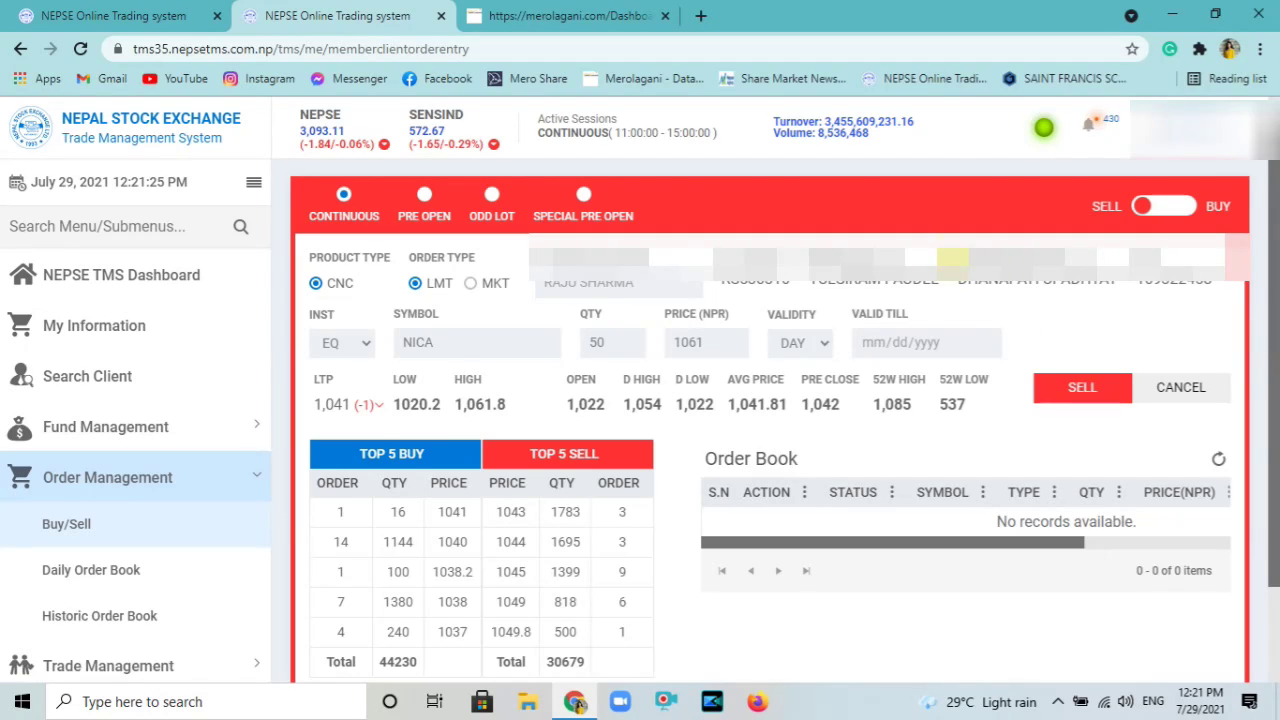
# Submit the sell order for 50 NICA shares at 1061 NPR and refresh the order book.
pyautogui.click(1083, 390)
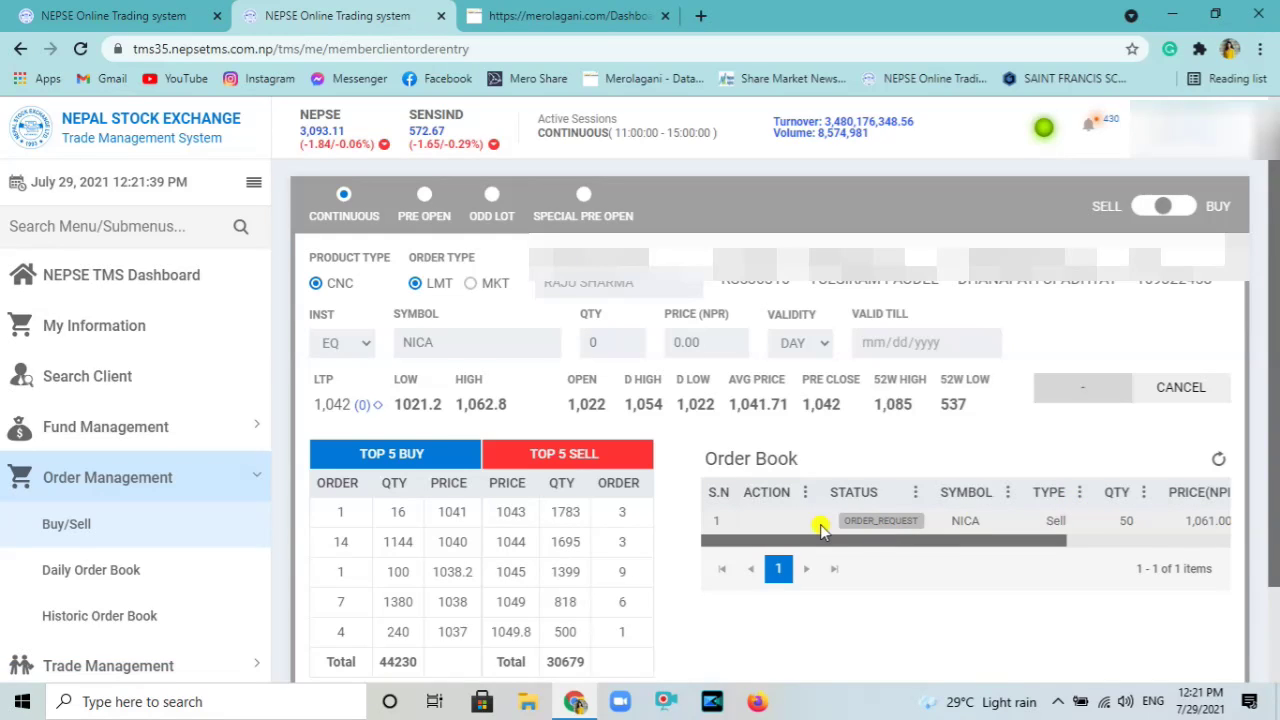
pyautogui.click(1217, 458)
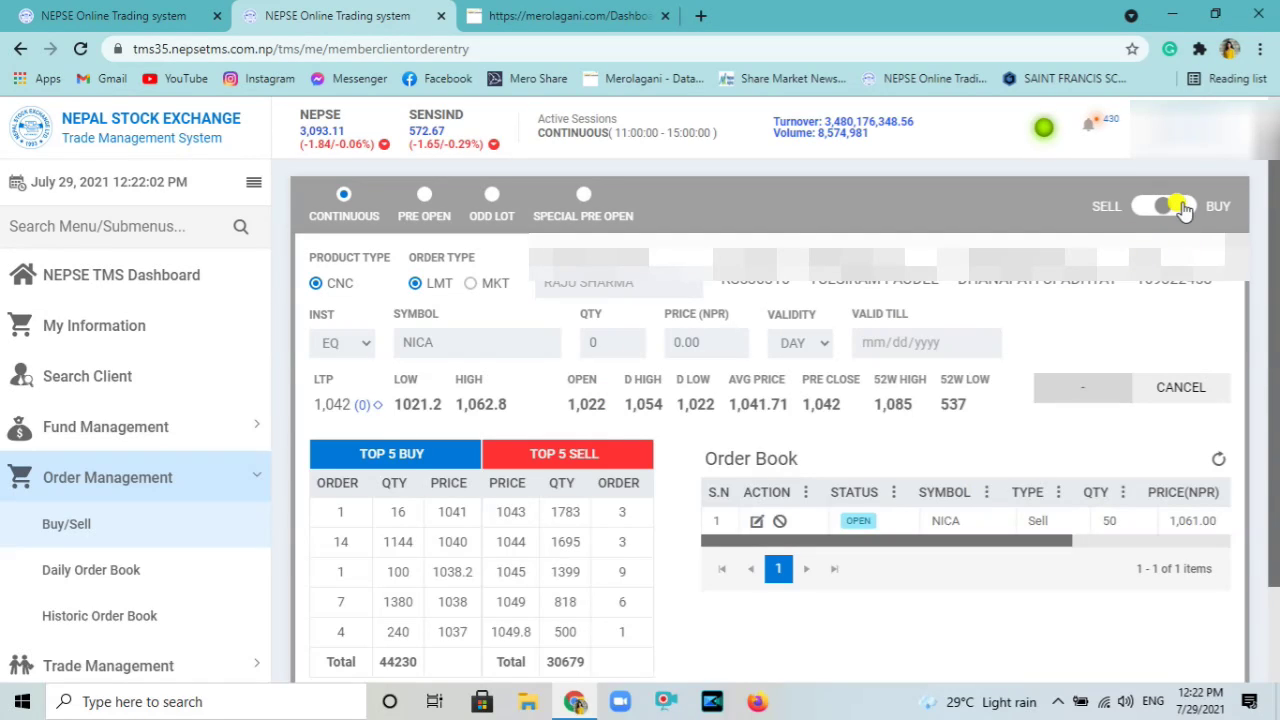
# Cancel the open NICA sell order in the order book and confirm the cancellation.
pyautogui.click(779, 527)
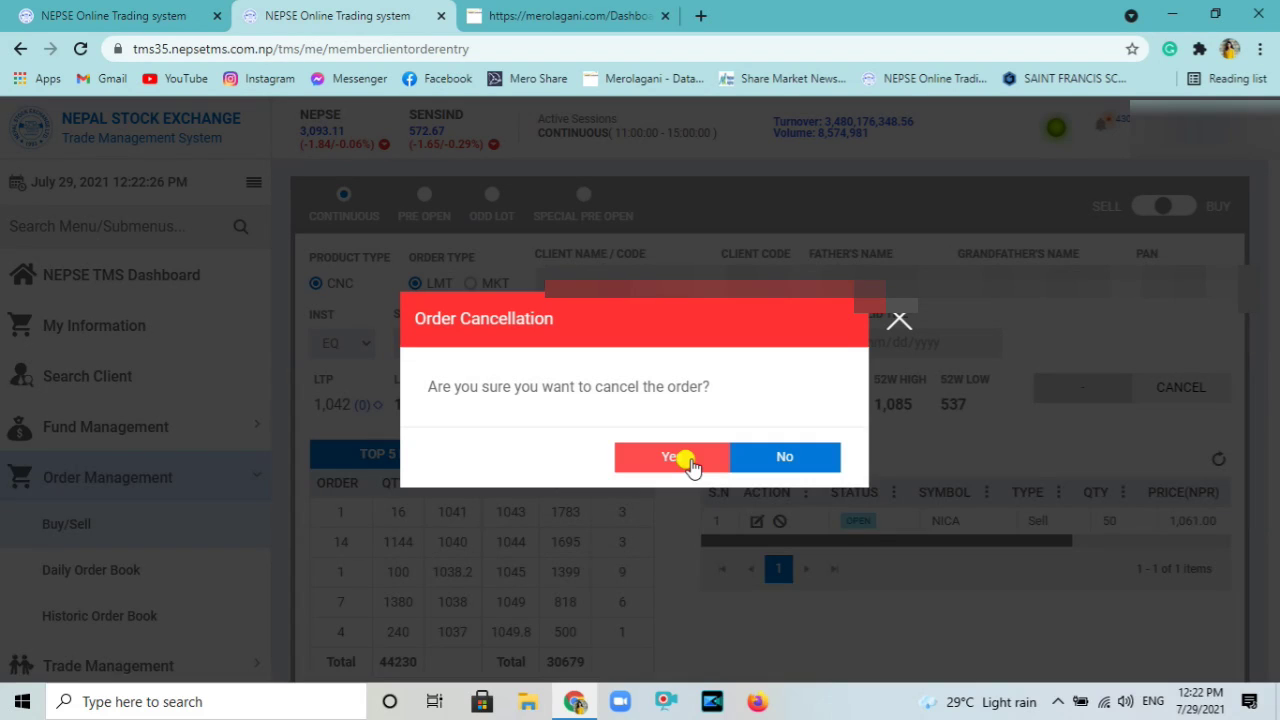
pyautogui.click(690, 462)
pyautogui.click(690, 462)
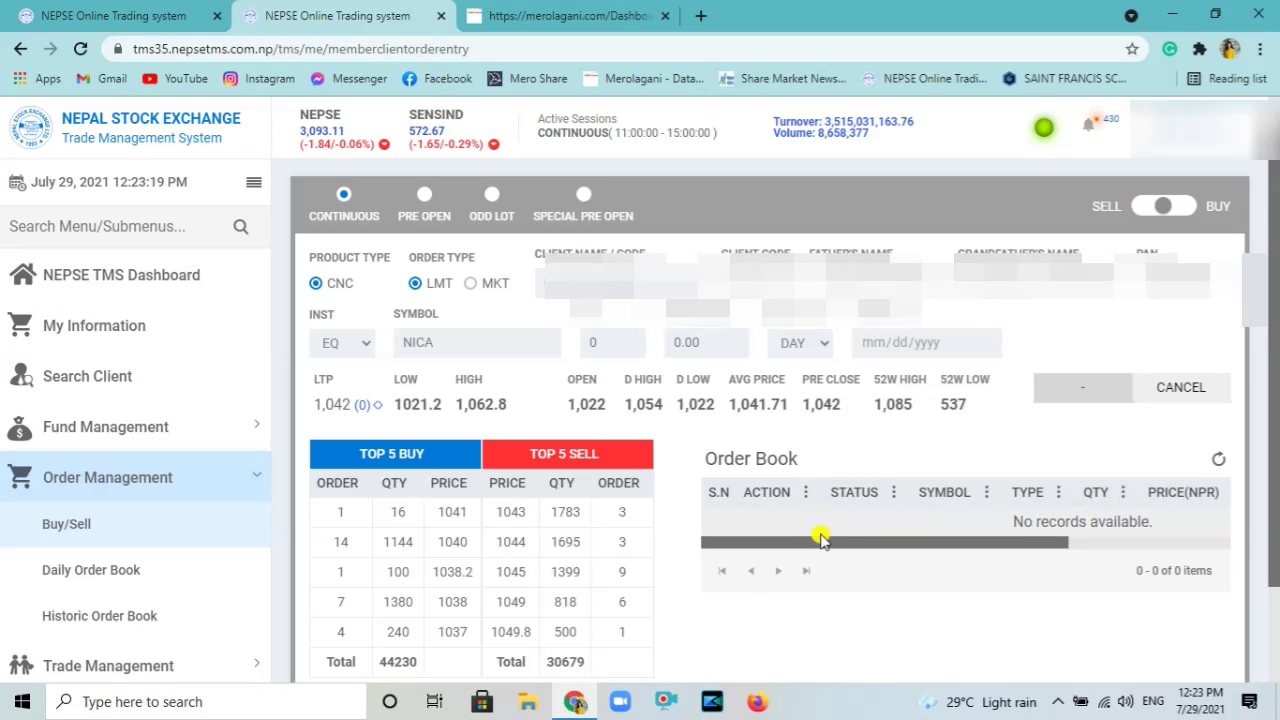
pyautogui.scroll(-1, 820, 535)
pyautogui.scroll(1, 820, 535)
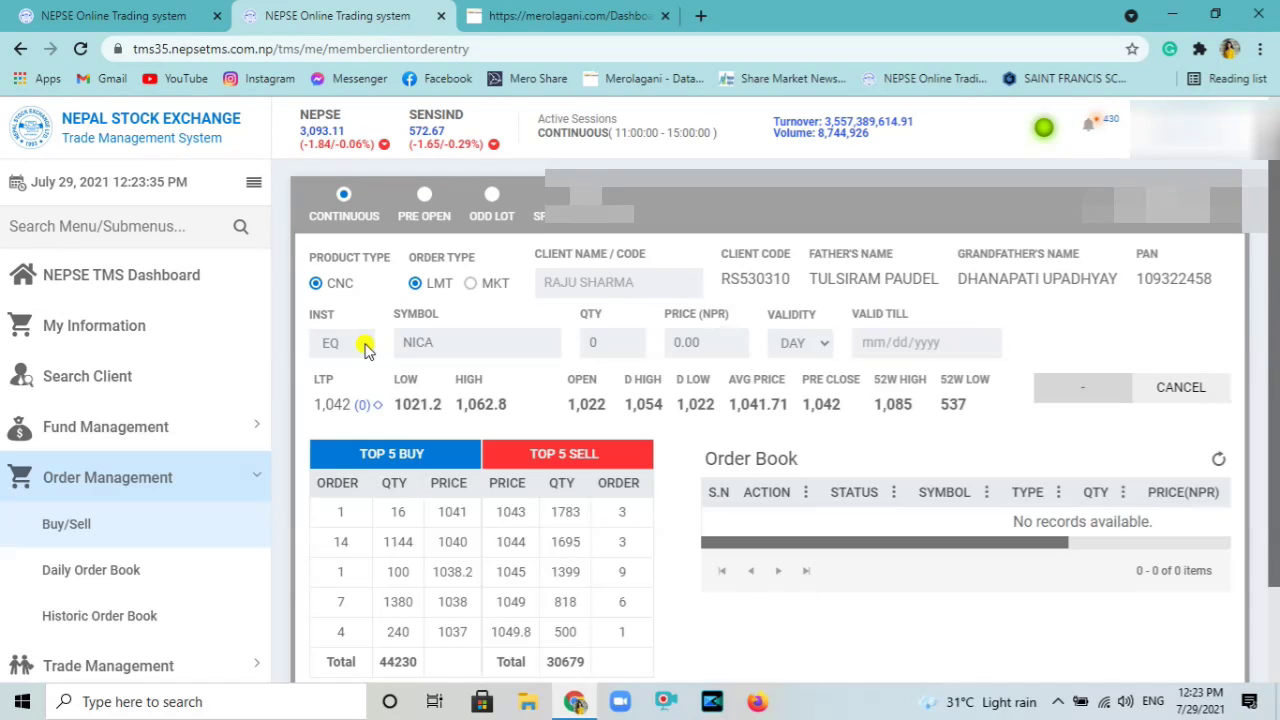
# Try the BO instrument type, then switch to MF and choose the symbol SEF (Siddhartha Equity Fund).
pyautogui.click(366, 348)
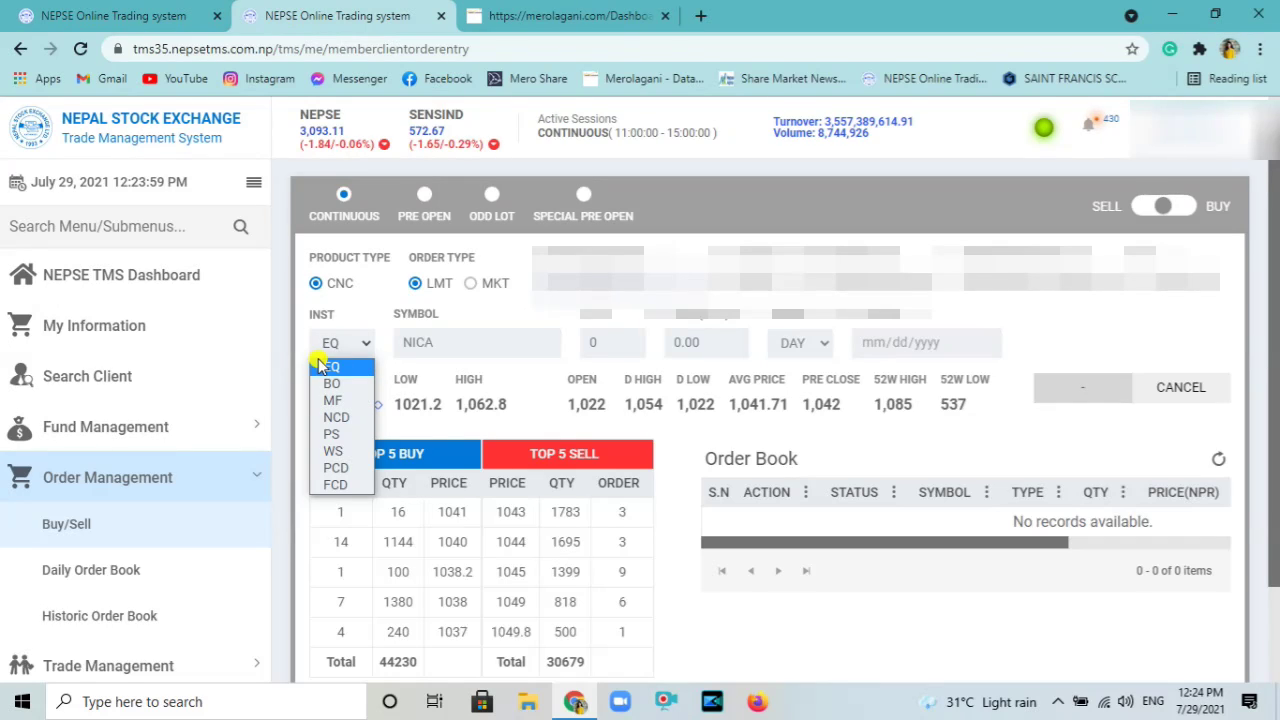
pyautogui.click(336, 386)
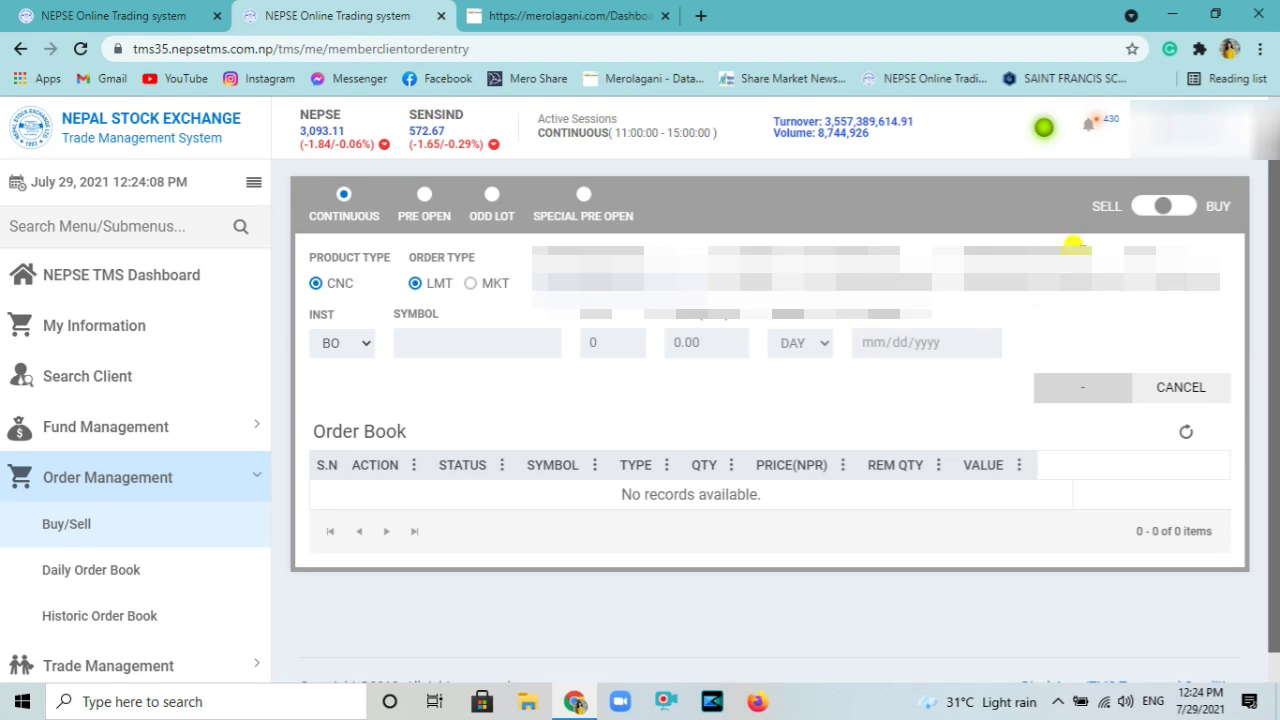
pyautogui.click(366, 348)
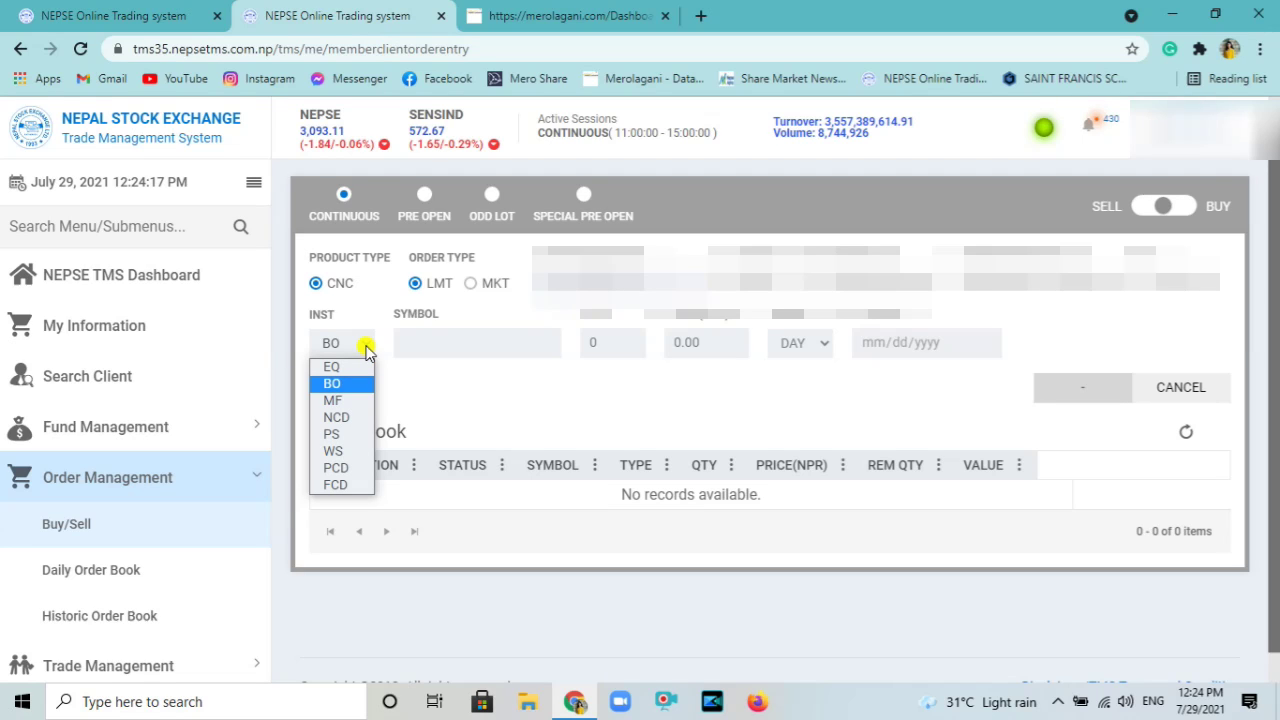
pyautogui.click(334, 400)
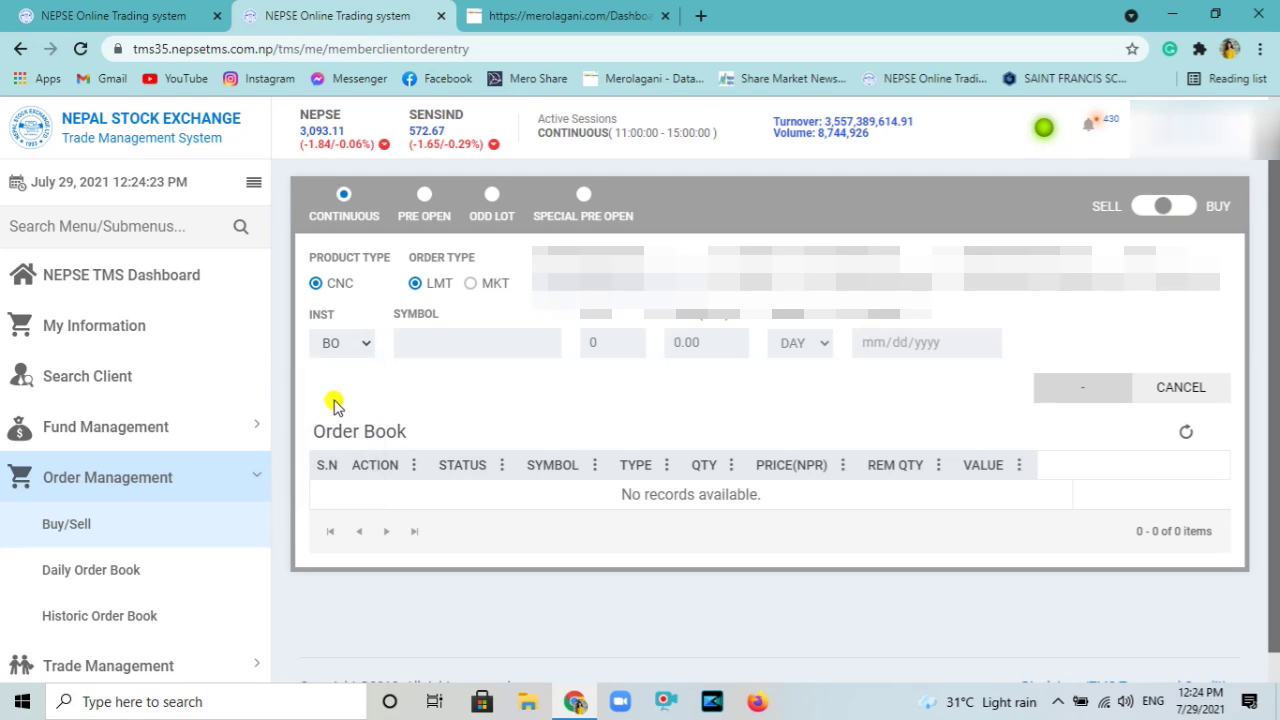
pyautogui.click(439, 345)
pyautogui.write('se')
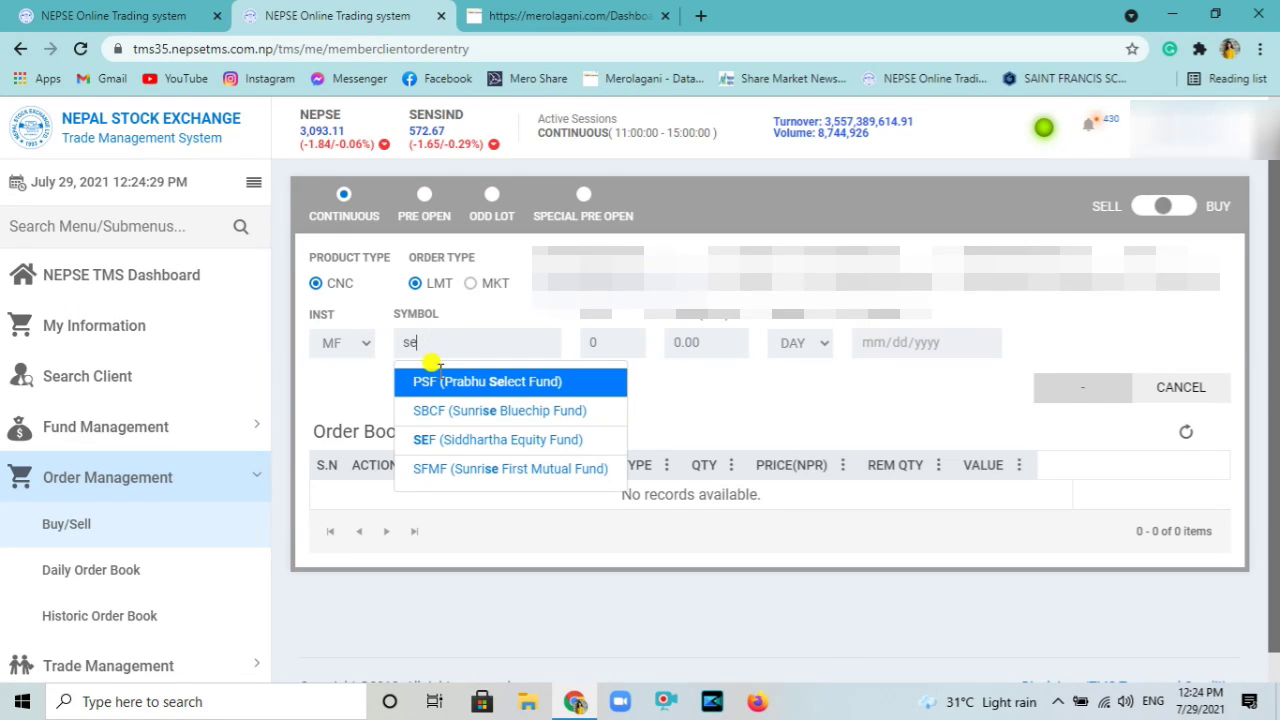
pyautogui.click(450, 441)
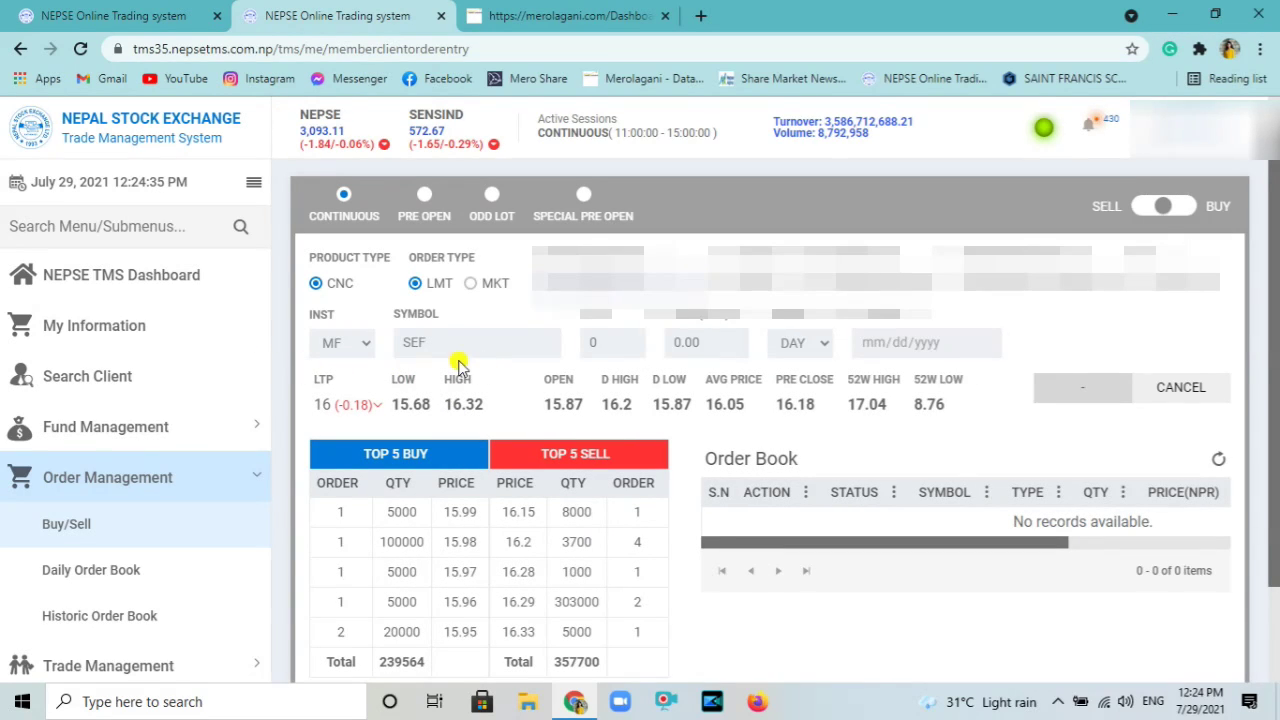
pyautogui.click(608, 342)
# Review the available instrument types and set the order's instrument back to EQ.
pyautogui.click(364, 352)
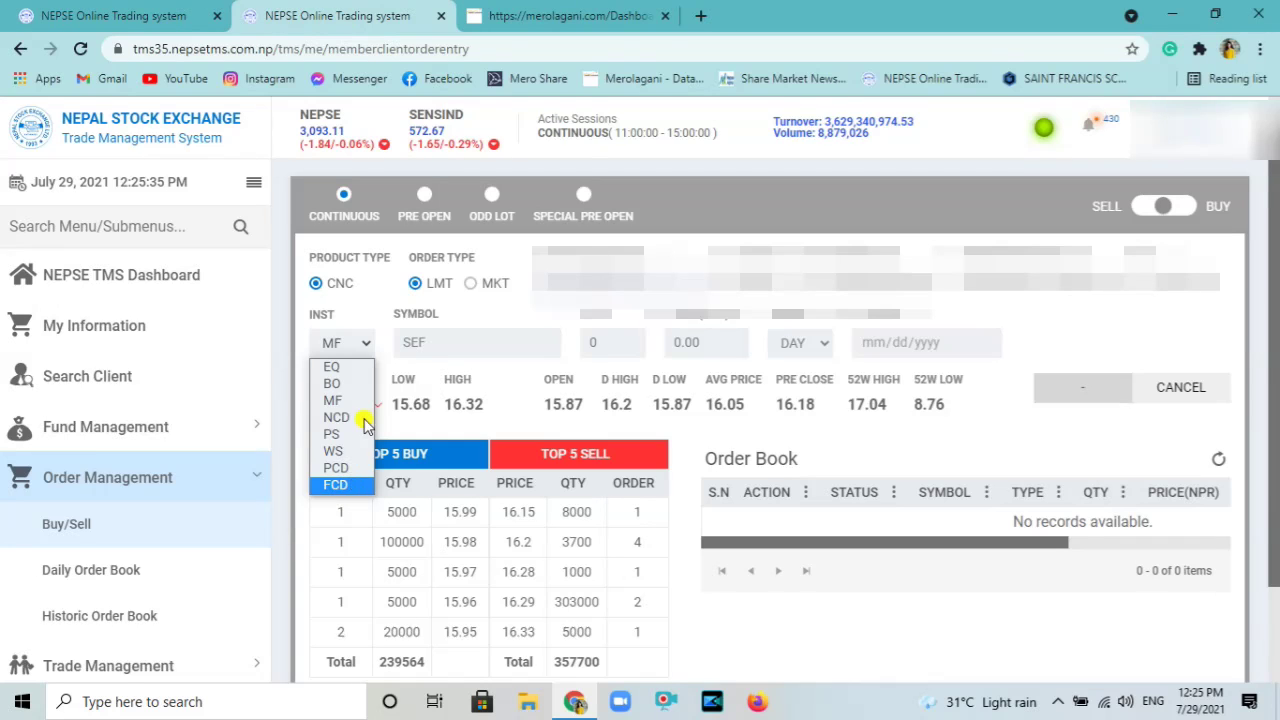
pyautogui.click(366, 345)
pyautogui.click(366, 345)
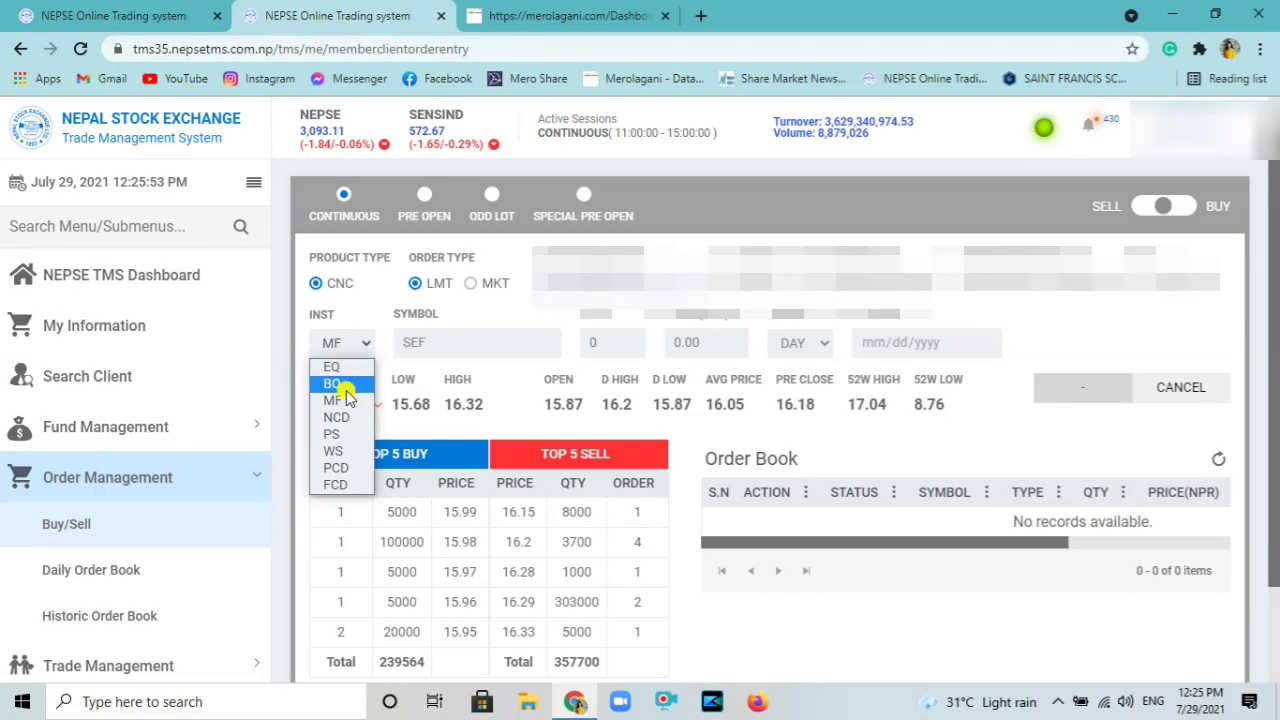
pyautogui.press('Down')
pyautogui.click(368, 348)
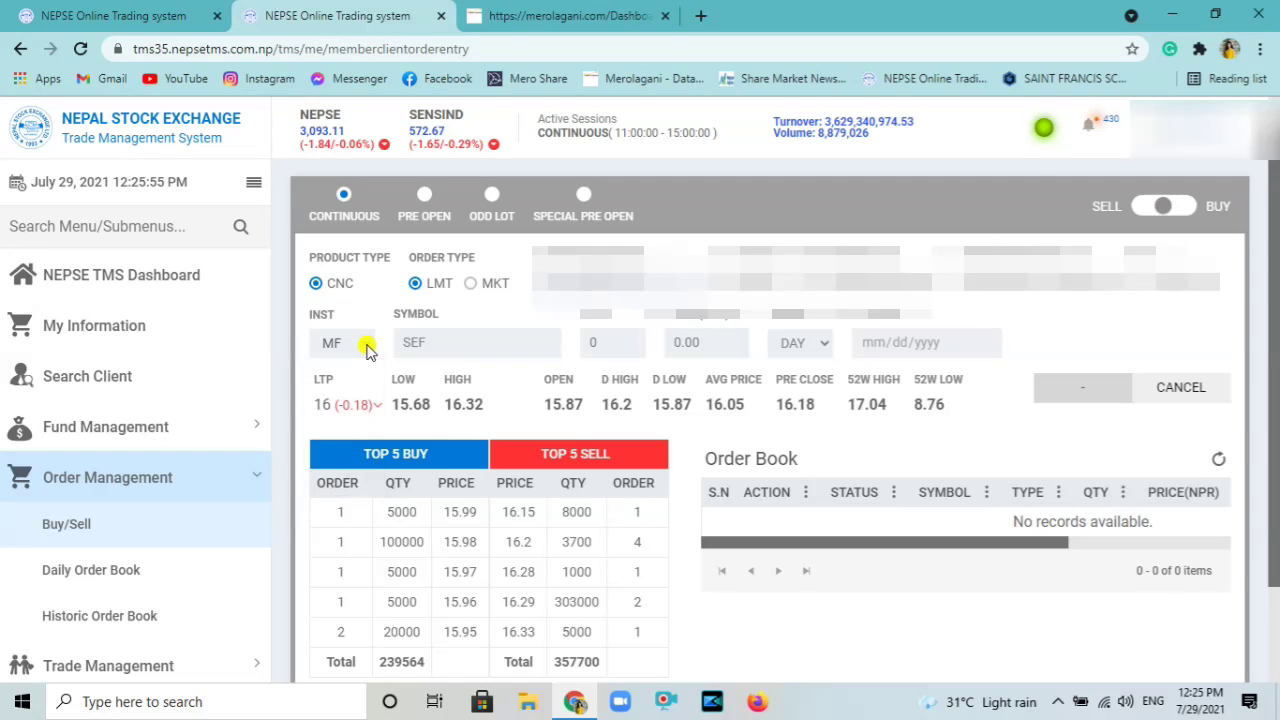
pyautogui.click(362, 345)
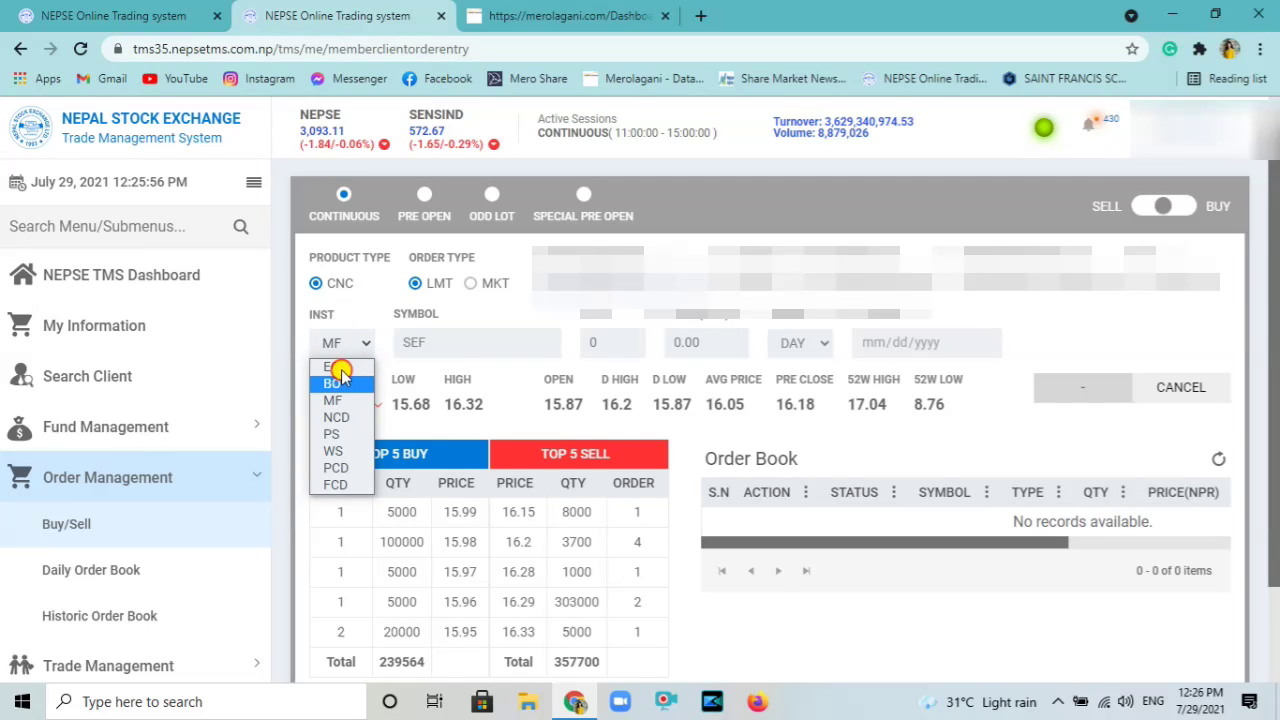
pyautogui.click(338, 367)
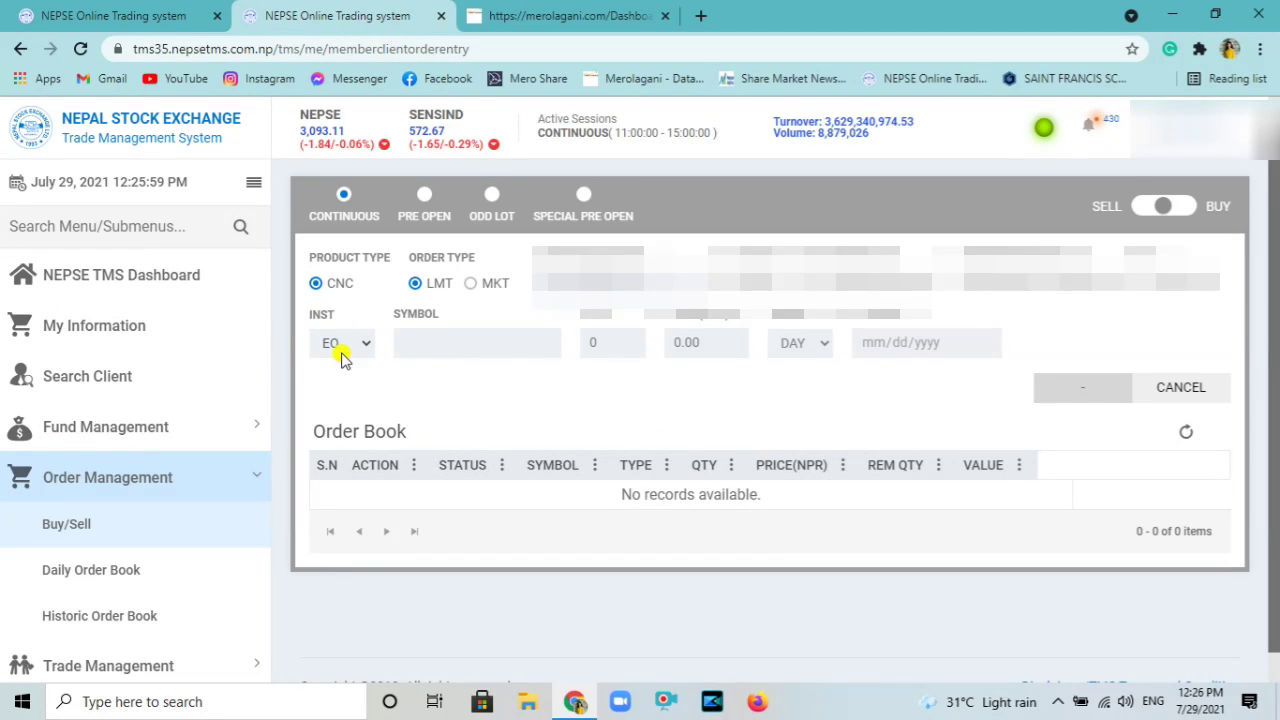
pyautogui.click(368, 342)
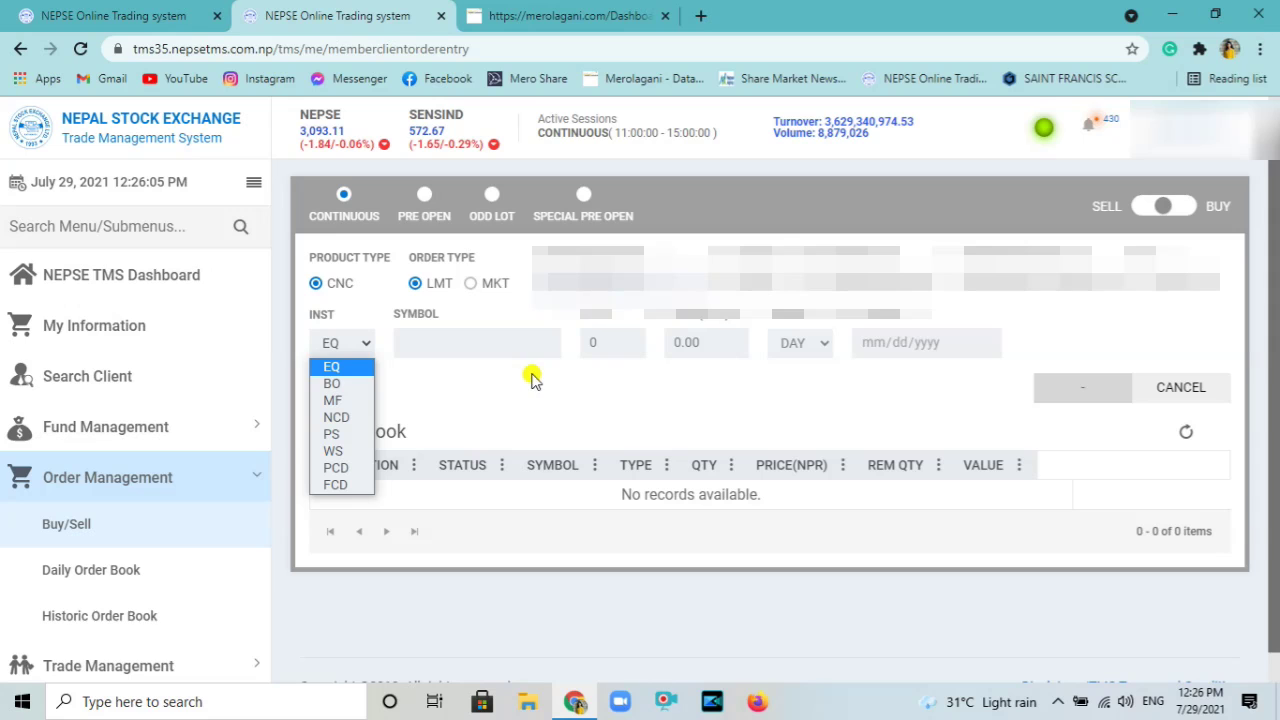
# View the daily trade book, then return to the buy/sell order entry page.
pyautogui.click(104, 667)
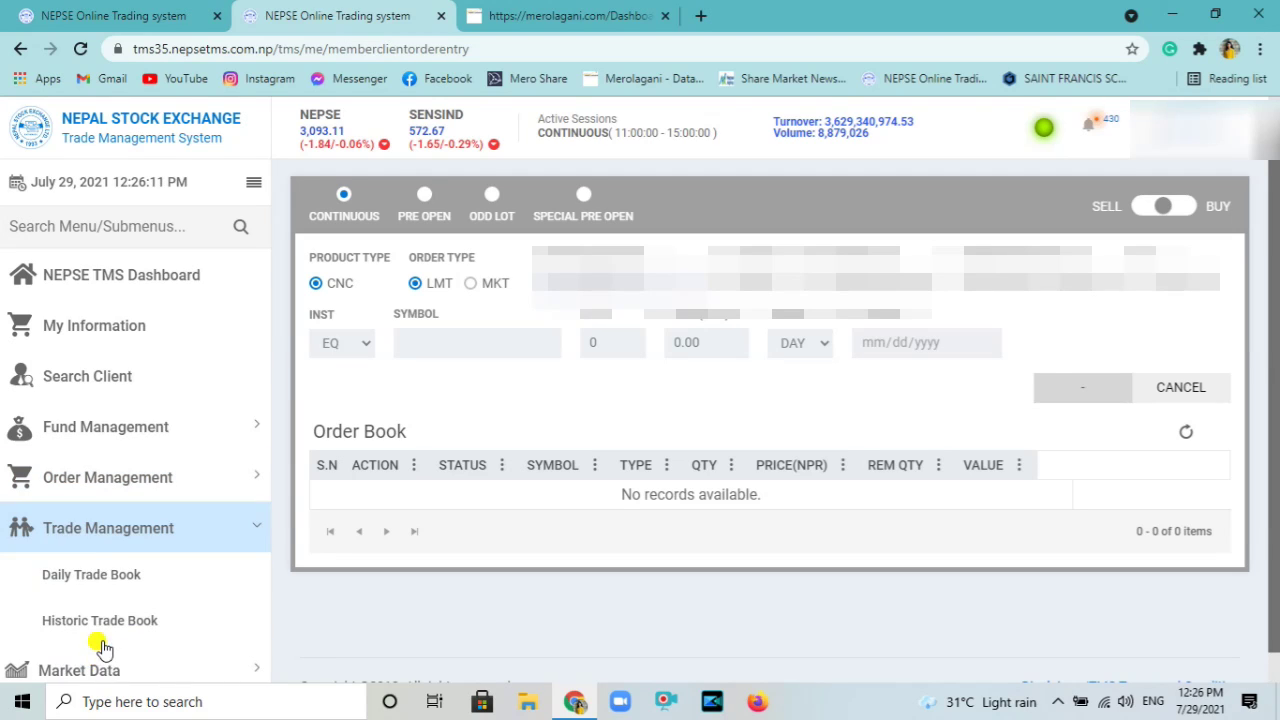
pyautogui.click(78, 578)
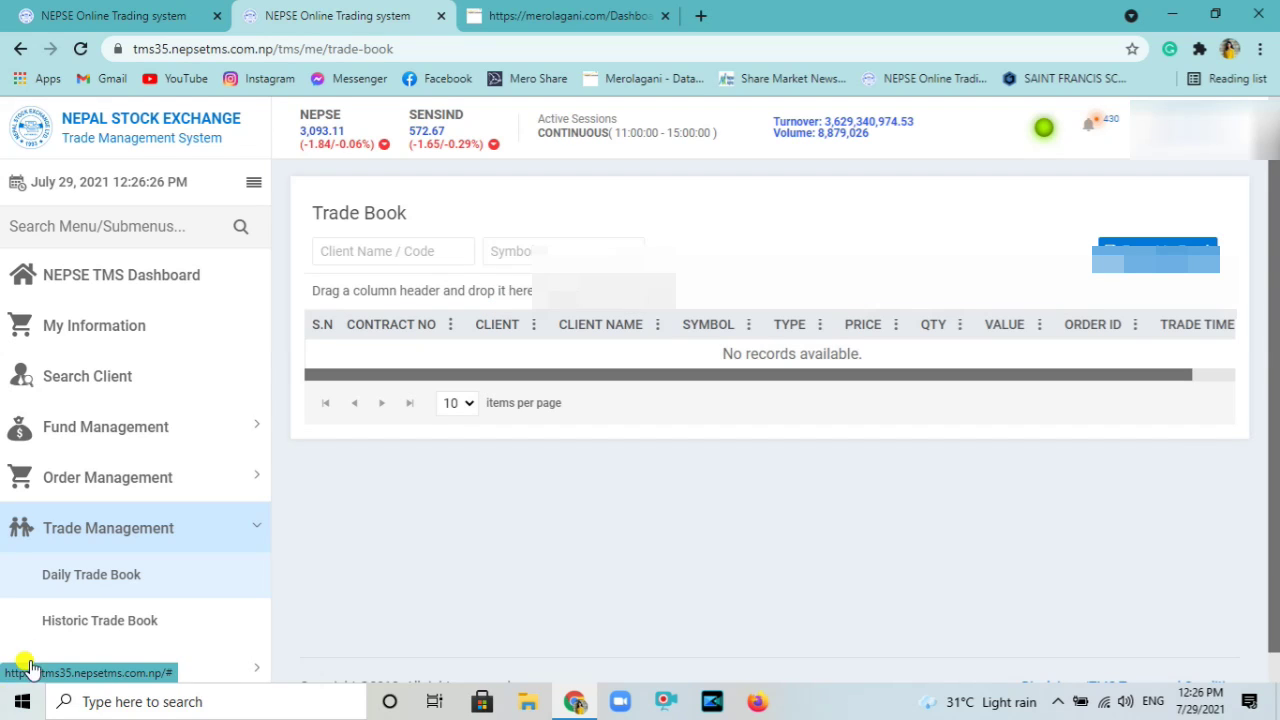
pyautogui.click(135, 470)
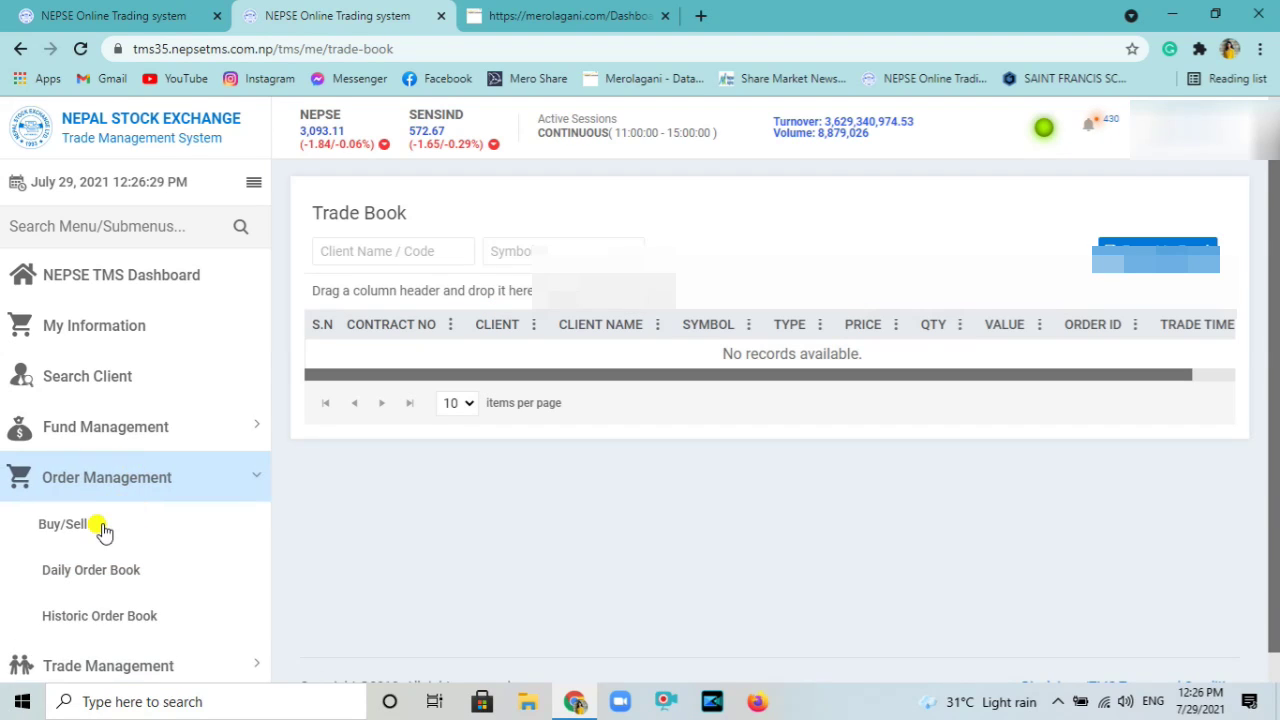
pyautogui.click(92, 521)
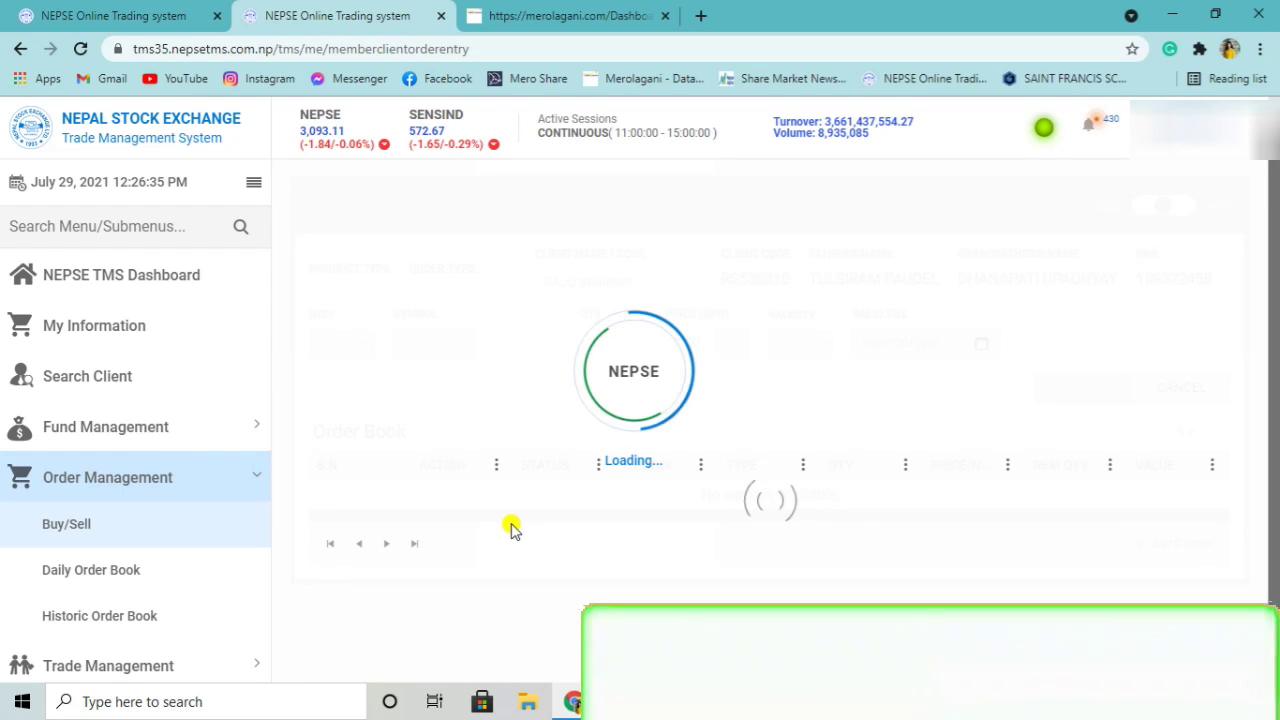
# Reload the live market dashboard in the other TMS tab and minimize the browser window.
pyautogui.click(60, 14)
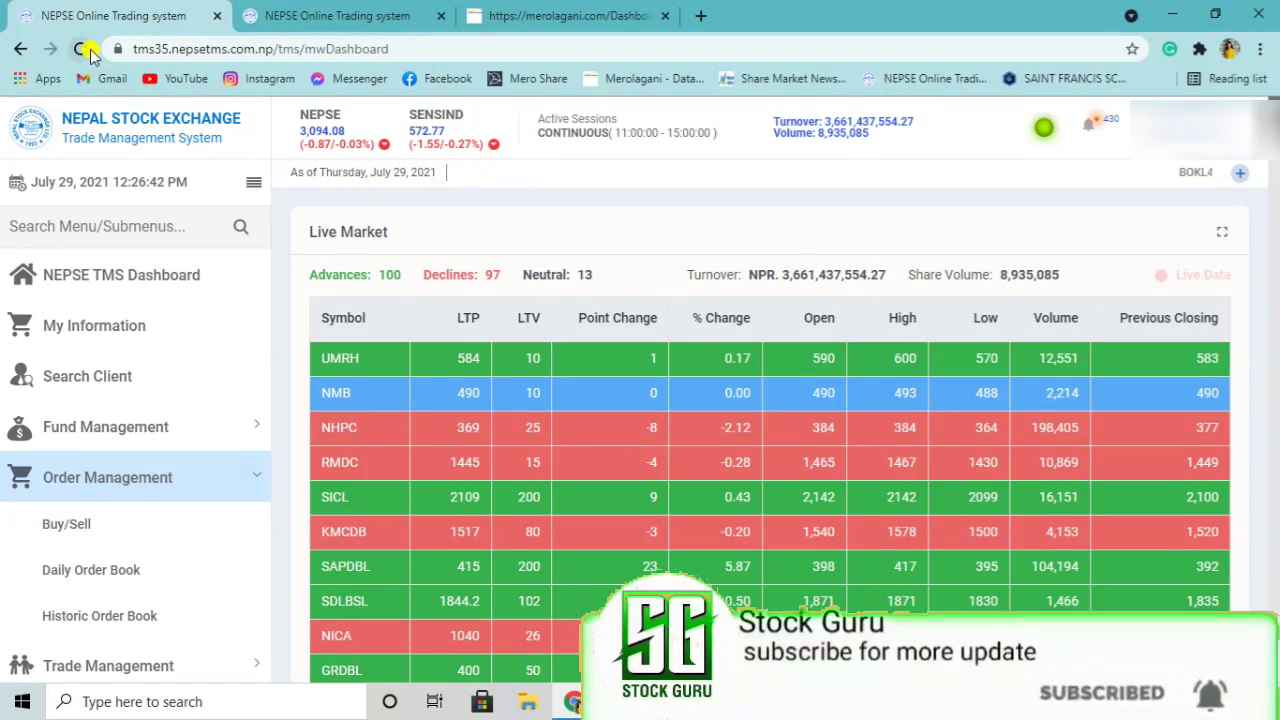
pyautogui.click(84, 50)
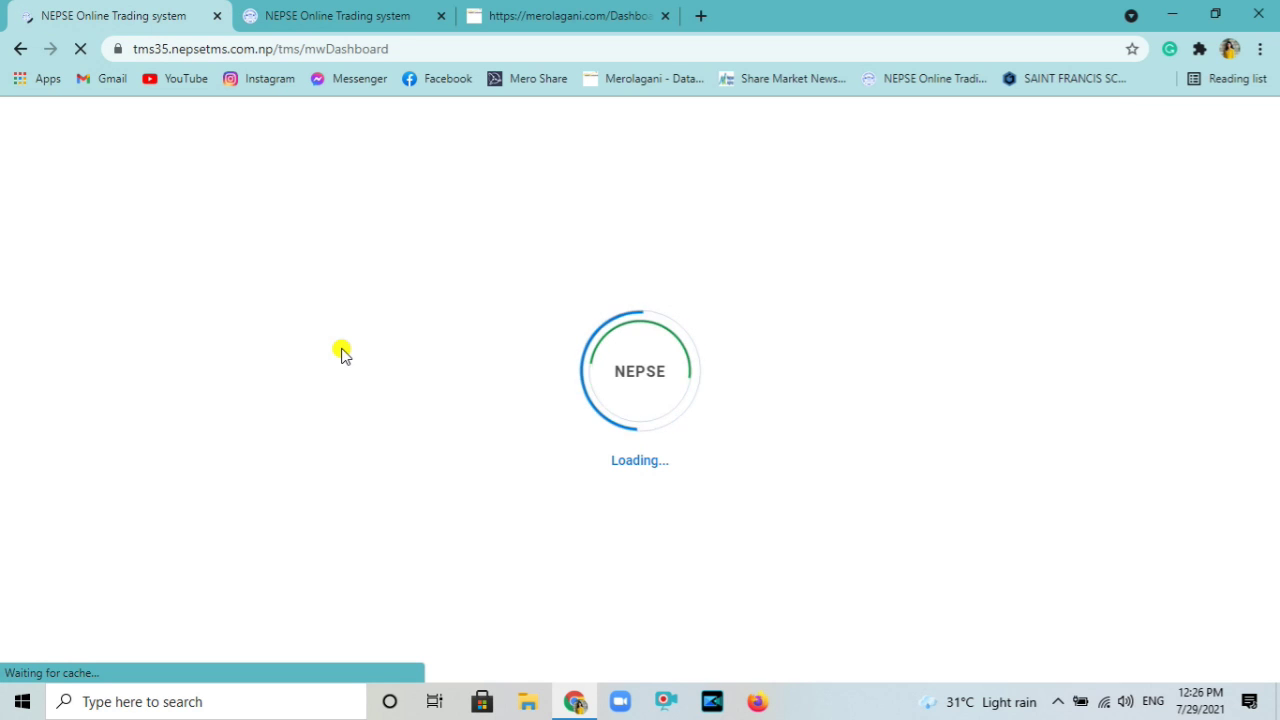
pyautogui.click(1172, 14)
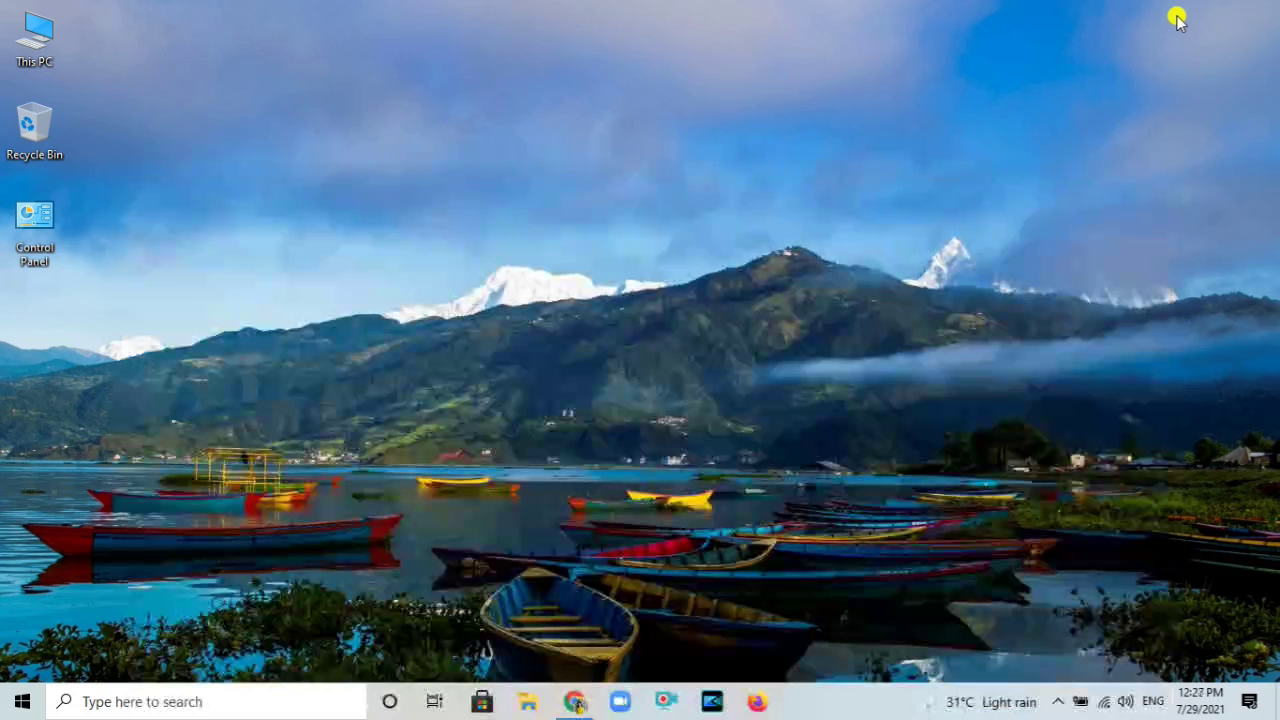